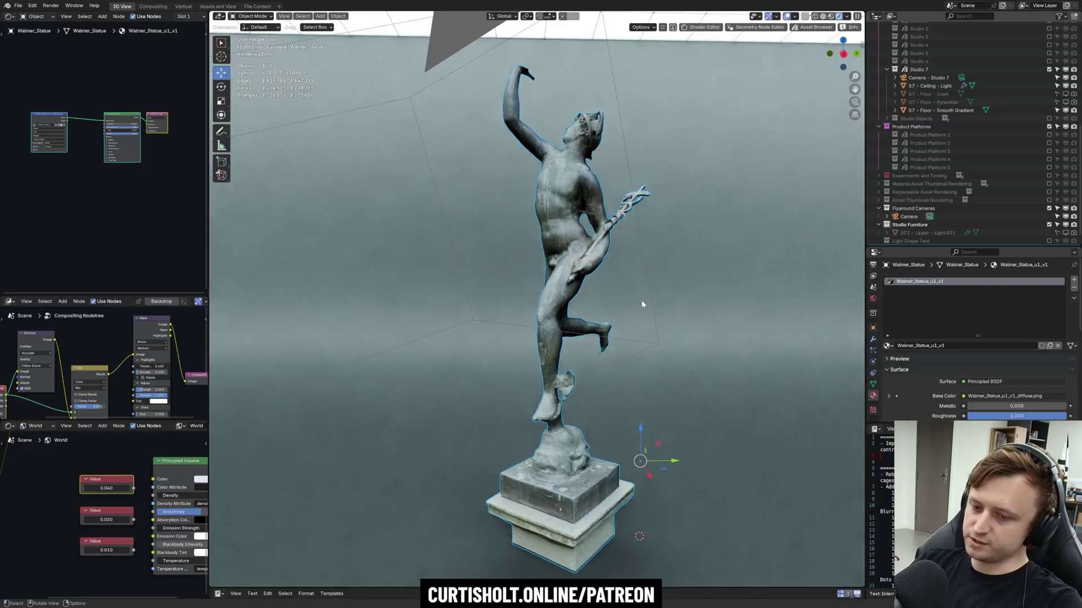
Examine the complete statue in rendered shading from several angles.
middle_click_drag(641, 304, 652, 335)
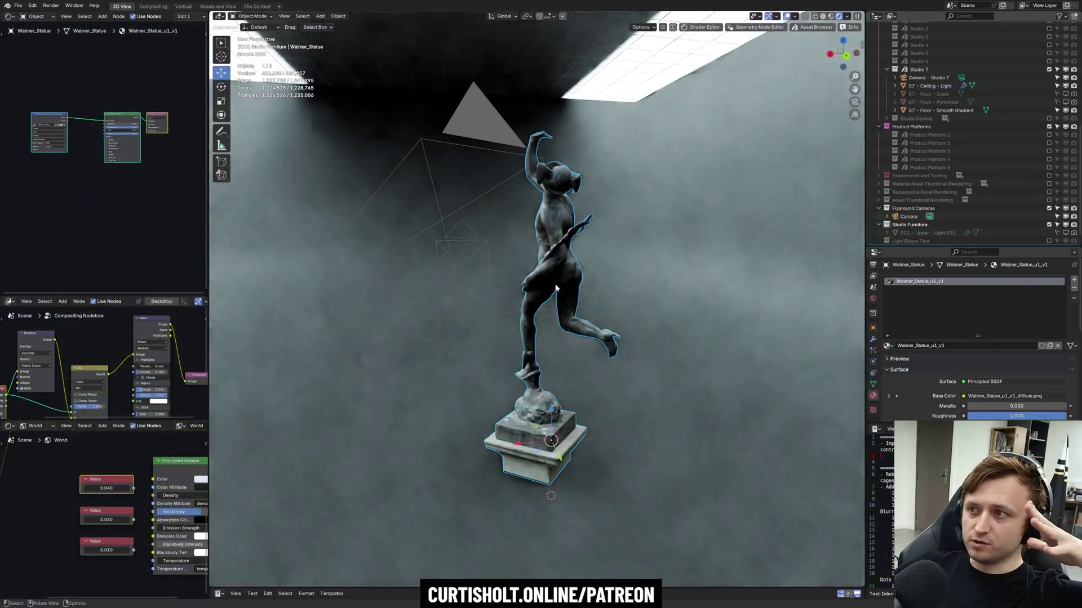
middle_click_drag(556, 288, 427, 307)
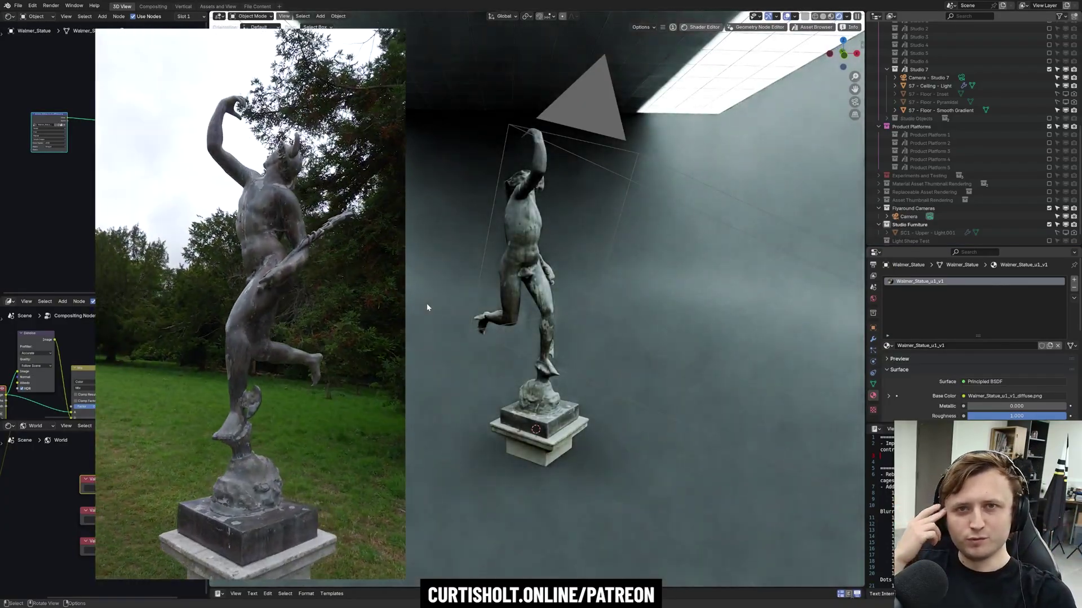
scroll(490, 332, "up", 2)
middle_click_drag(580, 324, 492, 327)
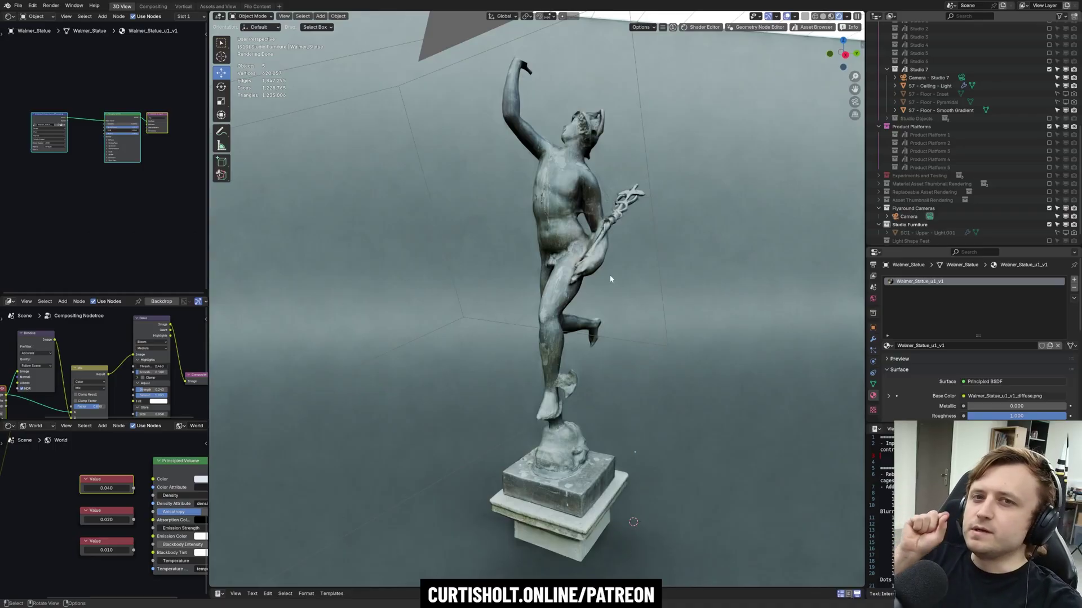
mouse_move(609, 275)
middle_mouse_down()
mouse_move(413, 273)
mouse_move(563, 280)
mouse_move(482, 280)
mouse_move(514, 269)
middle_mouse_up()
Examine the statue's mesh surface in solid shading, from the pedestal up to the head and raised arm.
key("z")
left_click(493, 278)
scroll(535, 200, "up", 4)
middle_click_drag(536, 200, 510, 279, "shift")
scroll(510, 279, "down", 3)
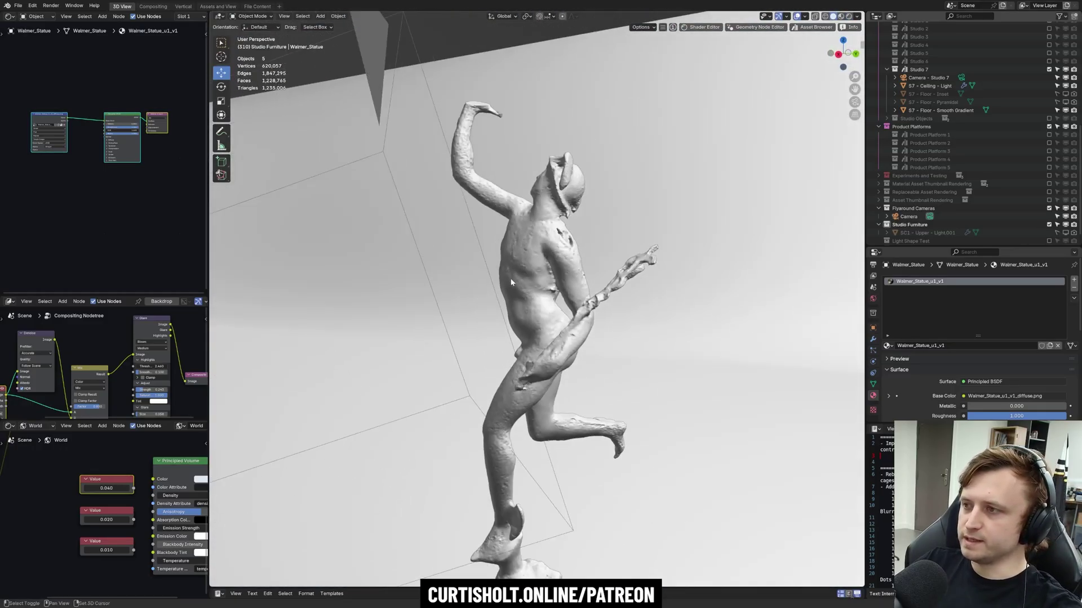
scroll(511, 281, "down", 2)
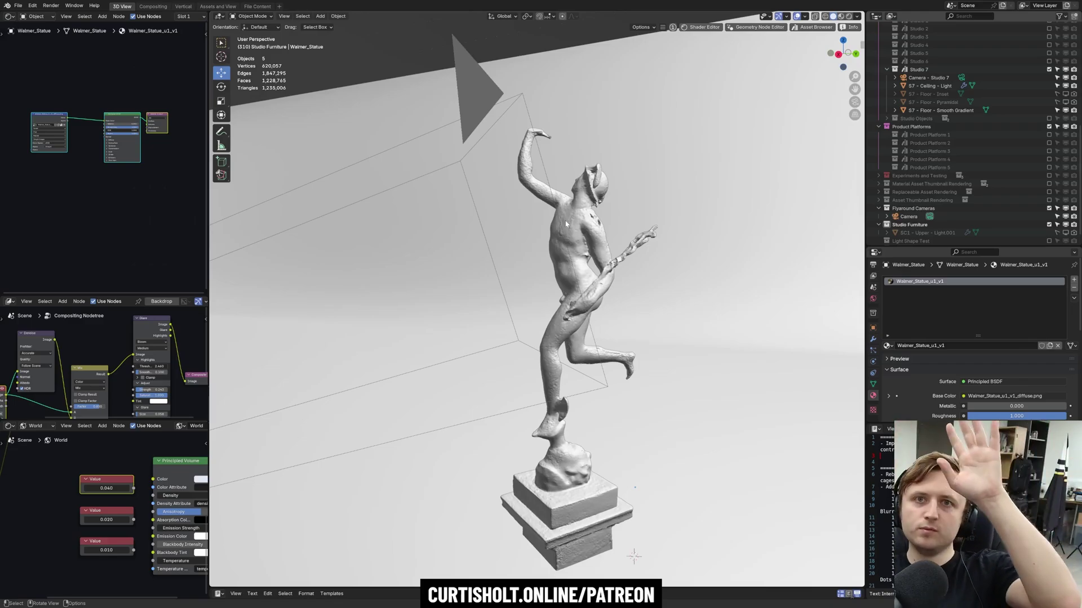
middle_click_drag(565, 221, 598, 225)
scroll(598, 237, "down", 1)
middle_click_drag(586, 428, 581, 322, "shift")
middle_click_drag(581, 322, 553, 422)
middle_click_drag(600, 382, 623, 370)
middle_click_drag(586, 113, 592, 327, "shift")
scroll(532, 120, "up", 5)
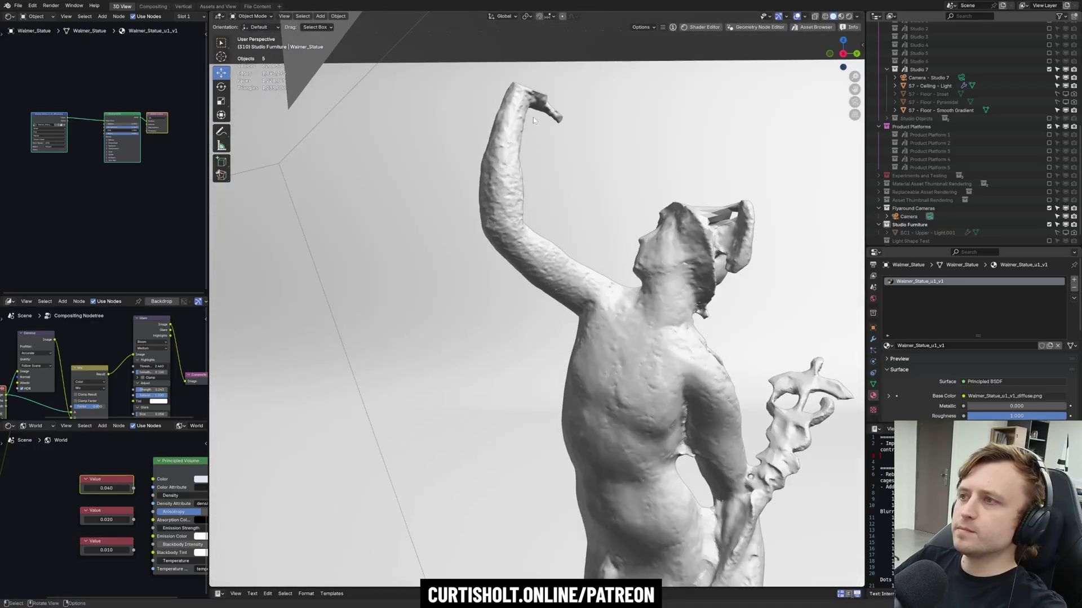
Select the statue and enter Edit Mode with vertex selection.
scroll(588, 101, "down", 1)
left_click(617, 350)
key("Tab")
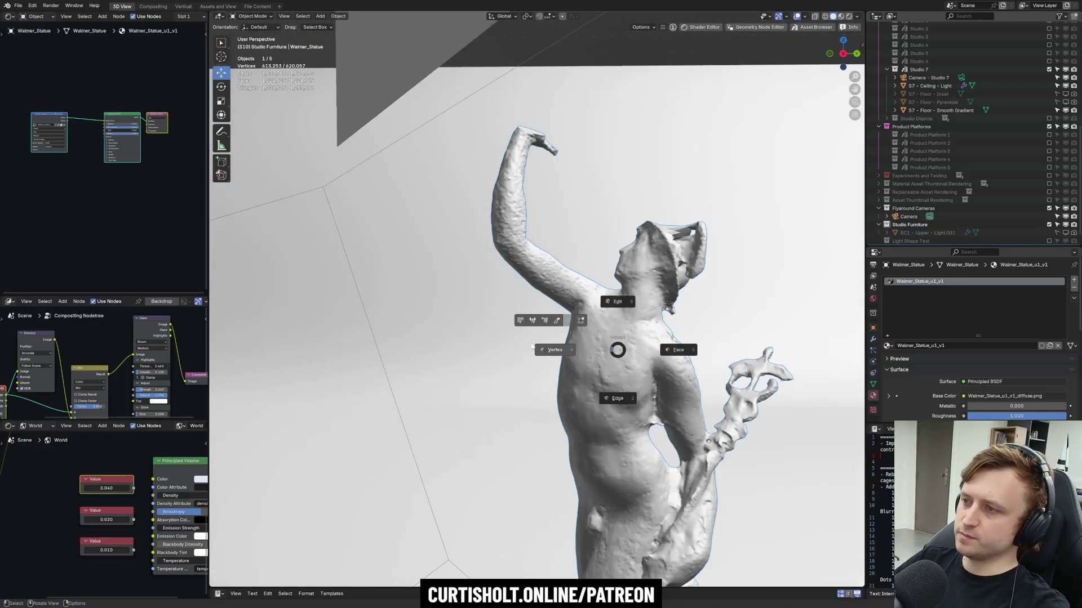
left_click(447, 335)
mouse_move(447, 335)
middle_mouse_down()
mouse_move(462, 372)
mouse_move(479, 338)
mouse_move(473, 416)
mouse_move(465, 336)
middle_mouse_up()
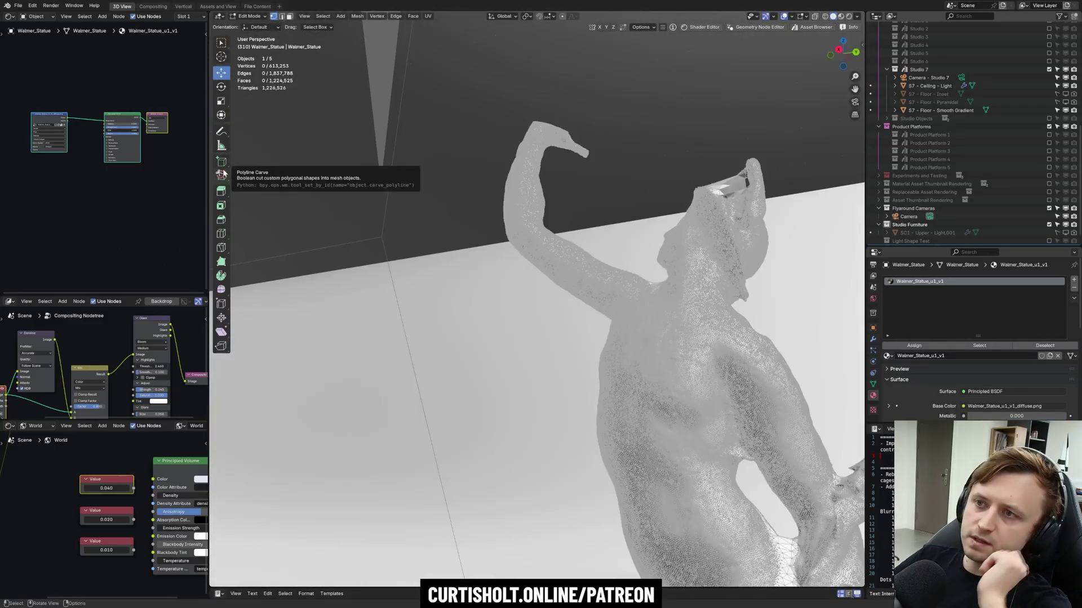
Activate the Polyline Carve tool for cutting the statue mesh.
left_click(225, 177)
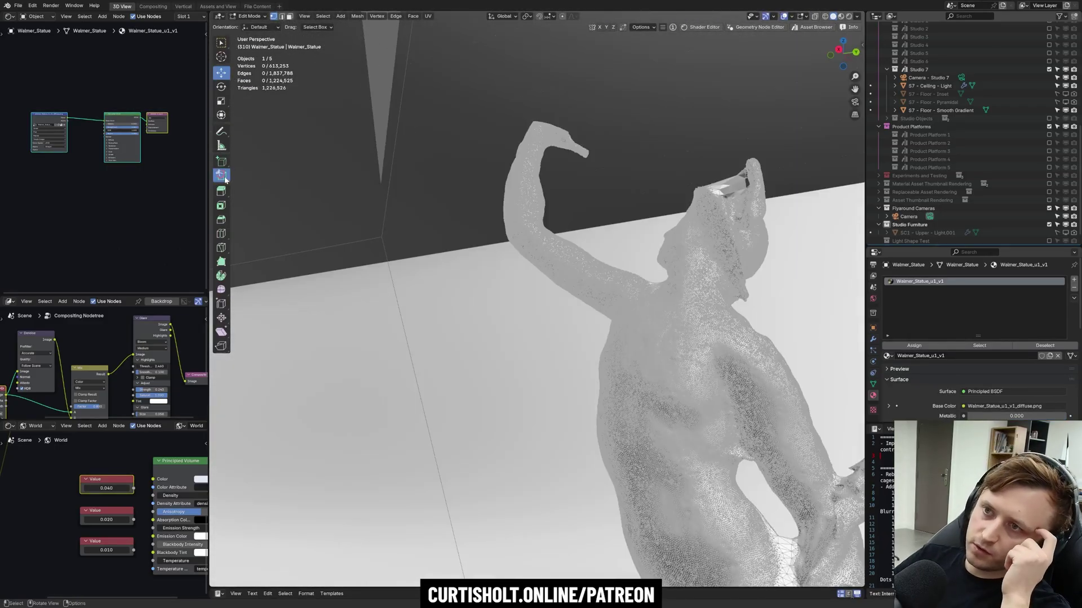
left_click_drag(224, 177, 265, 179)
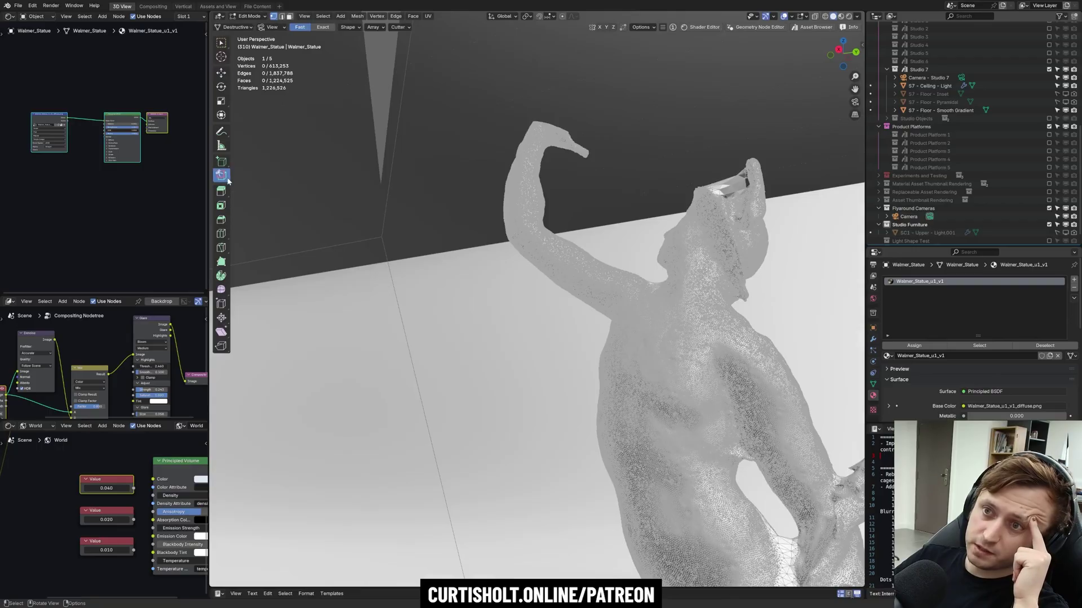
left_click(224, 179)
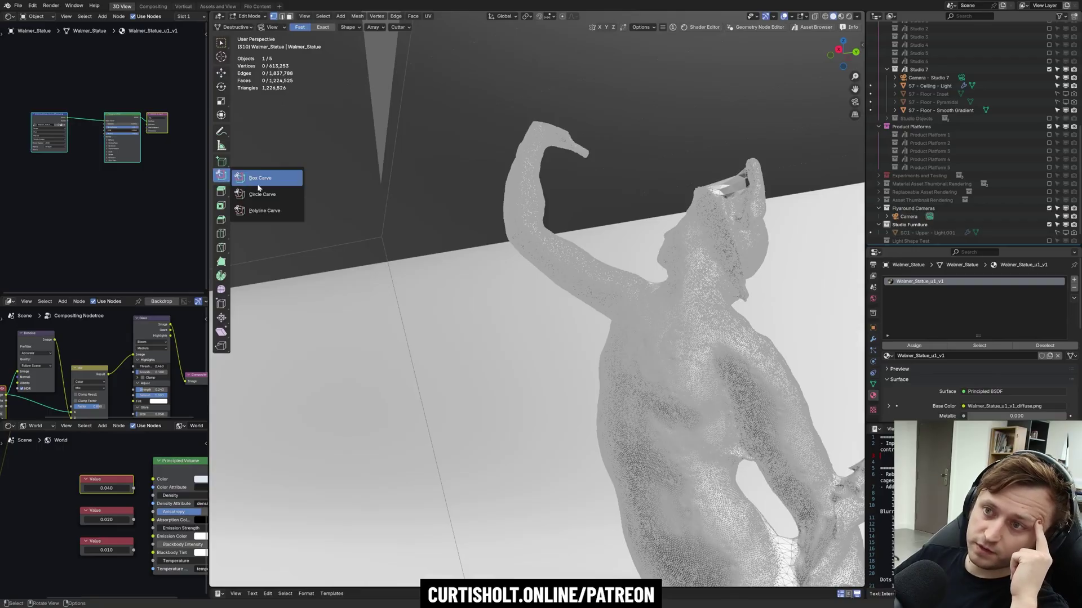
left_click(266, 211)
Switch the viewport to orthographic projection with wireframe shading and turn to the statue's upper body.
middle_click_drag(441, 239, 460, 244)
key("KP_5")
key("z")
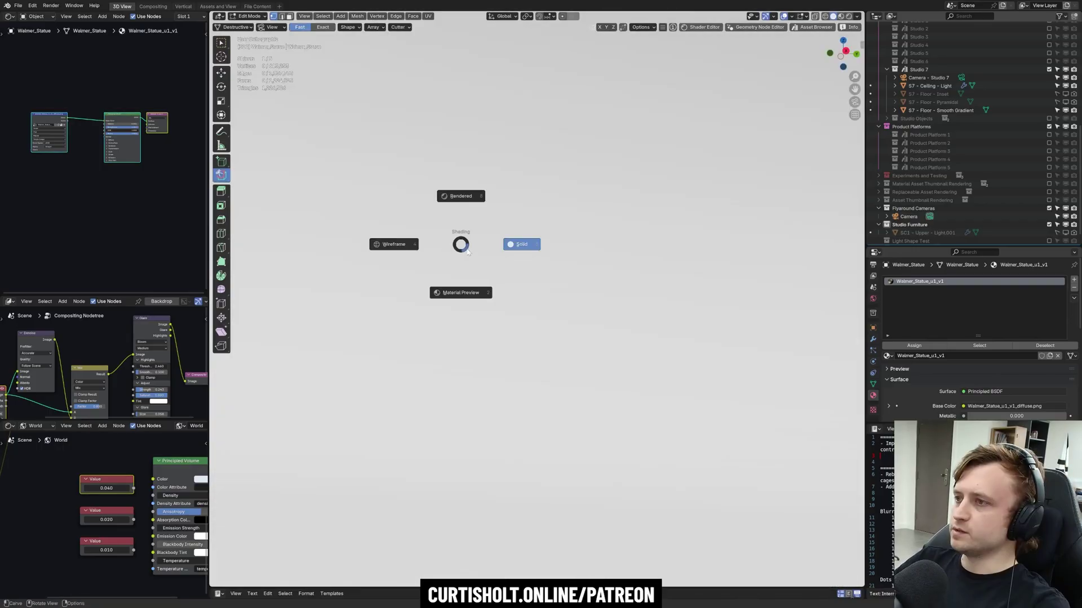
left_click(357, 244)
middle_click_drag(247, 237, 405, 223)
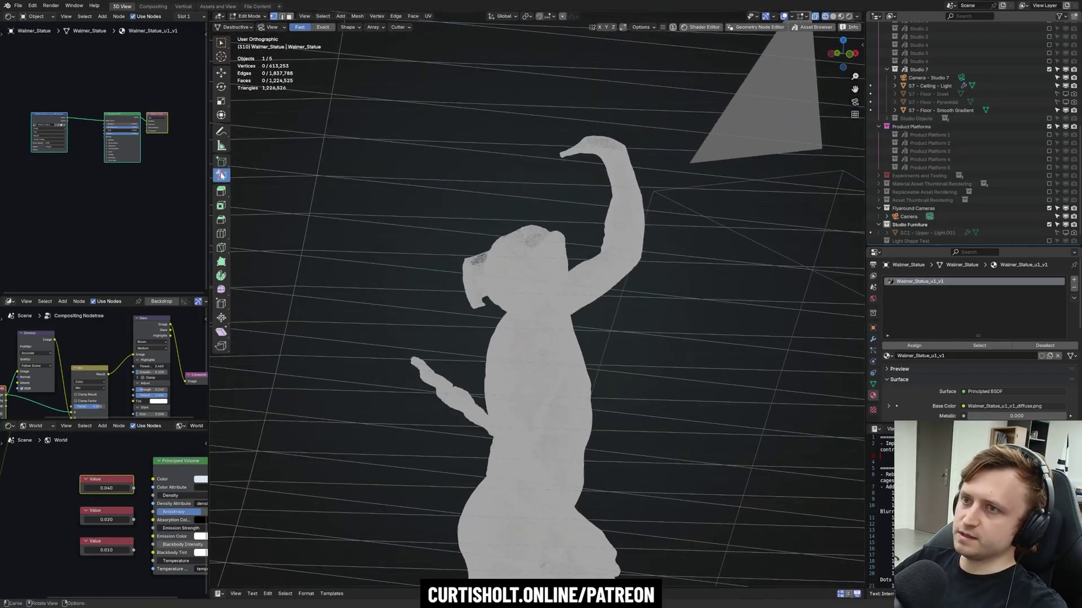
left_click(434, 258)
left_click(513, 198)
key("Escape")
Examine the statue's legs and pedestal in wireframe, including from the front orthographic view.
middle_click_drag(271, 186, 379, 254)
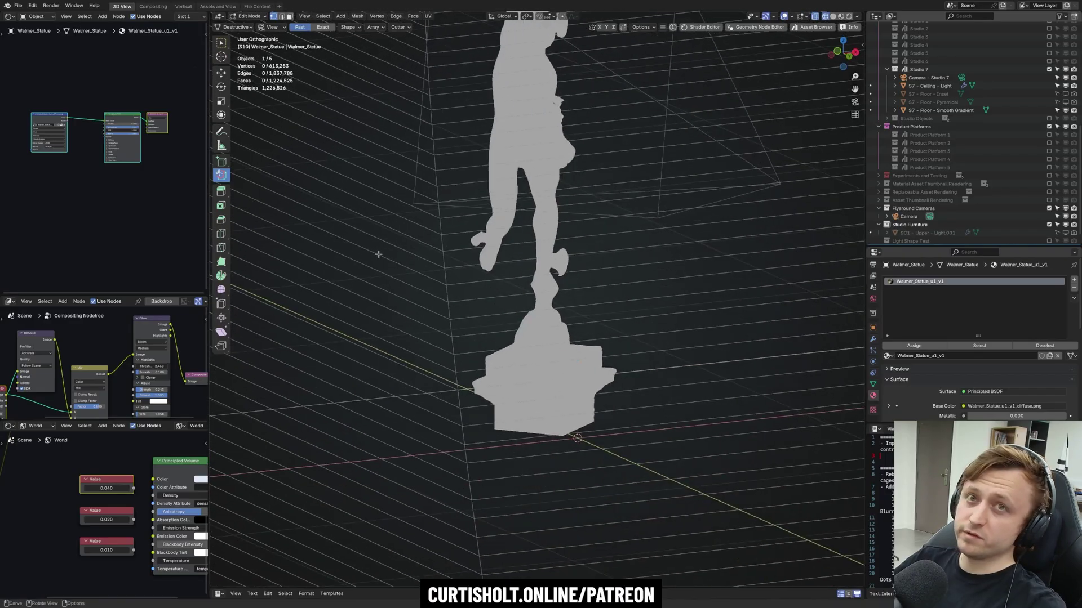
mouse_move(477, 334)
middle_mouse_down()
mouse_move(498, 369)
mouse_move(490, 340)
middle_mouse_up()
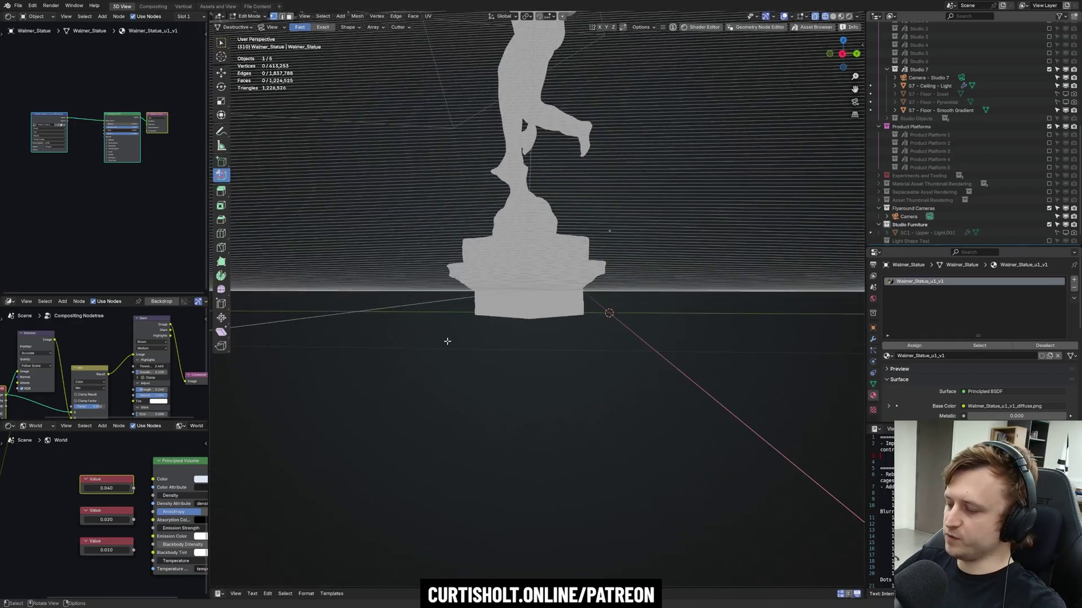
key("KP_1")
scroll(461, 332, "down", 3)
scroll(461, 333, "up", 5)
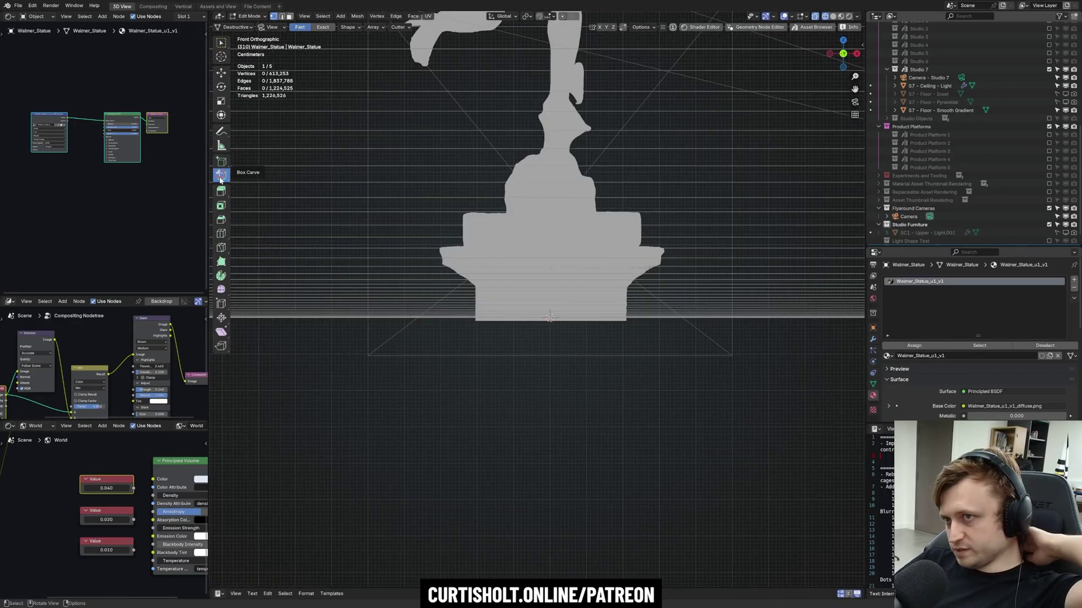
left_click_drag(414, 445, 661, 337)
middle_click_drag(439, 376, 461, 558, "shift")
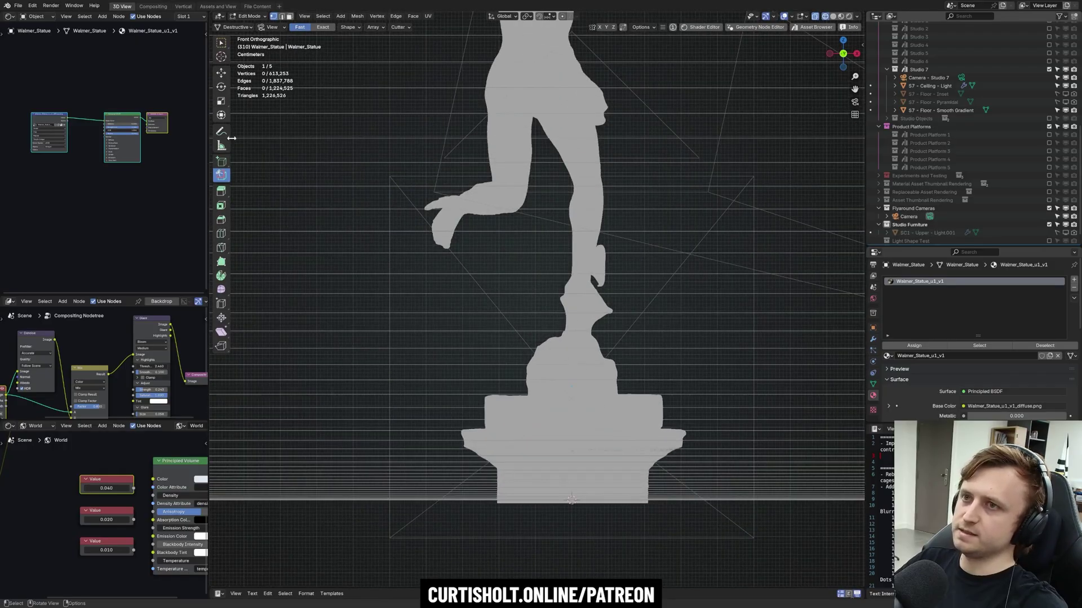
middle_click_drag(260, 206, 543, 349)
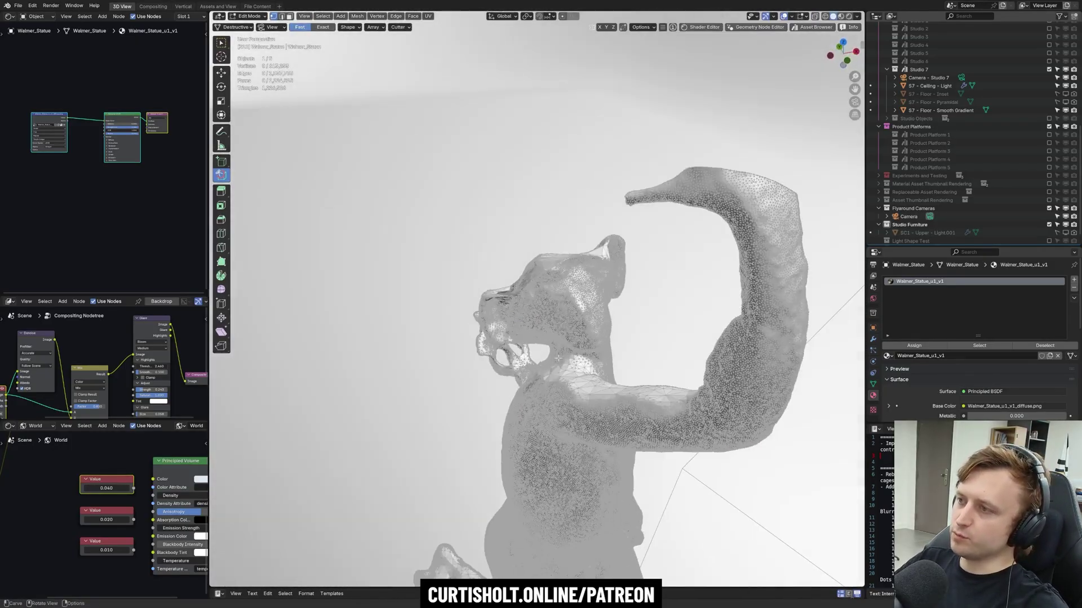
Examine the statue's head and shoulders up close in rendered shading.
key("z")
left_click(556, 302)
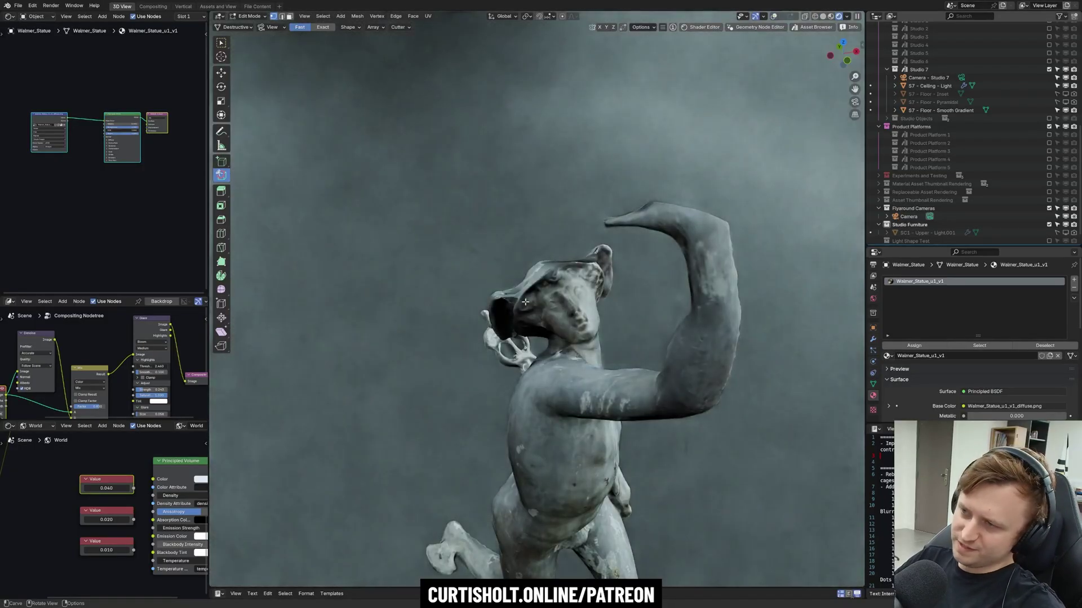
scroll(538, 310, "up", 5)
middle_click_drag(599, 323, 493, 205)
scroll(549, 321, "down", 8)
middle_click_drag(631, 293, 528, 297)
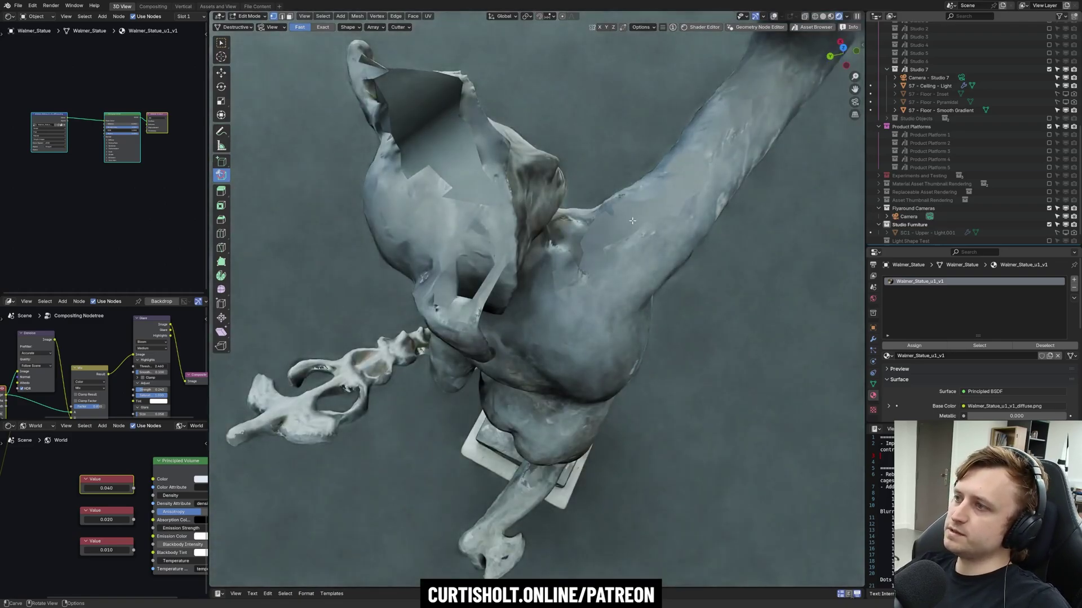
middle_click_drag(632, 221, 605, 197)
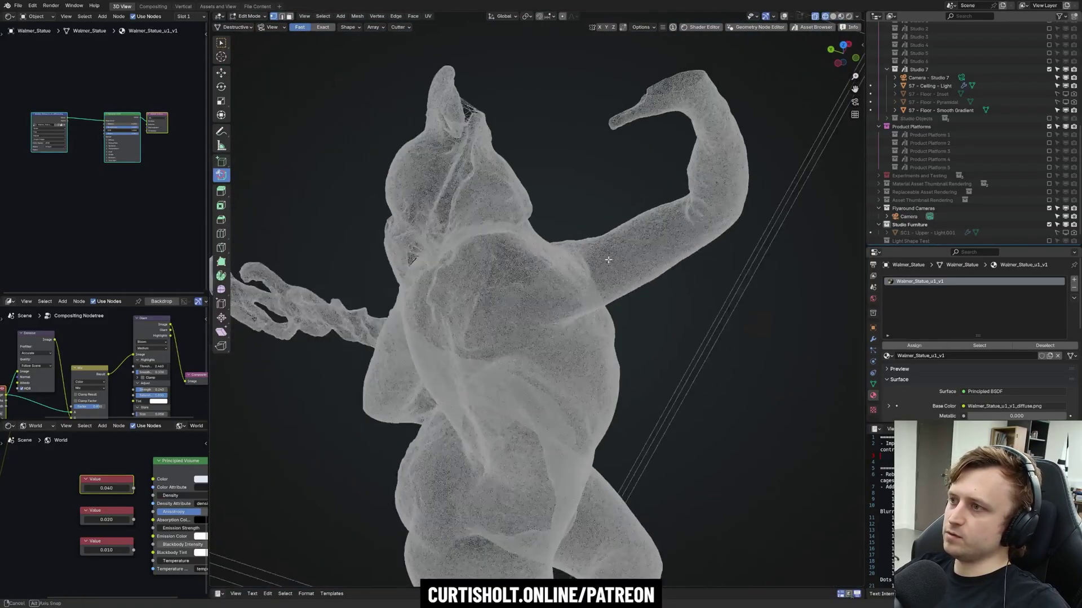
Cut off the statue's head with a Polyline Carve outline running along the neck and enclosing the whole head.
middle_click_drag(445, 248, 523, 259)
scroll(413, 240, "down", 2)
scroll(502, 244, "up", 1)
scroll(522, 259, "up", 1)
left_click(532, 265)
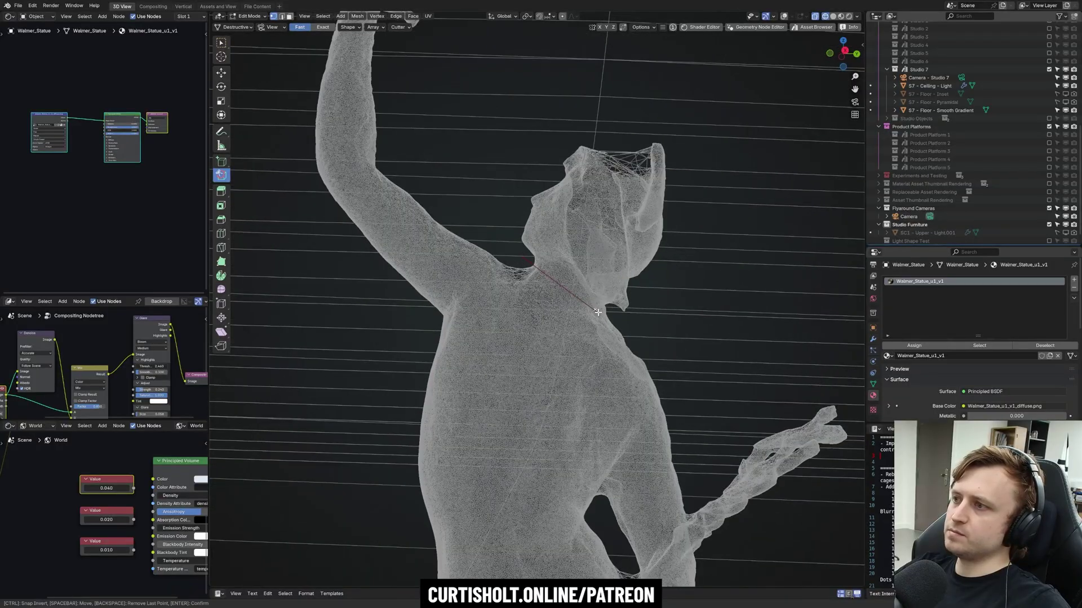
left_click(620, 319)
left_click(722, 211)
left_click(685, 108)
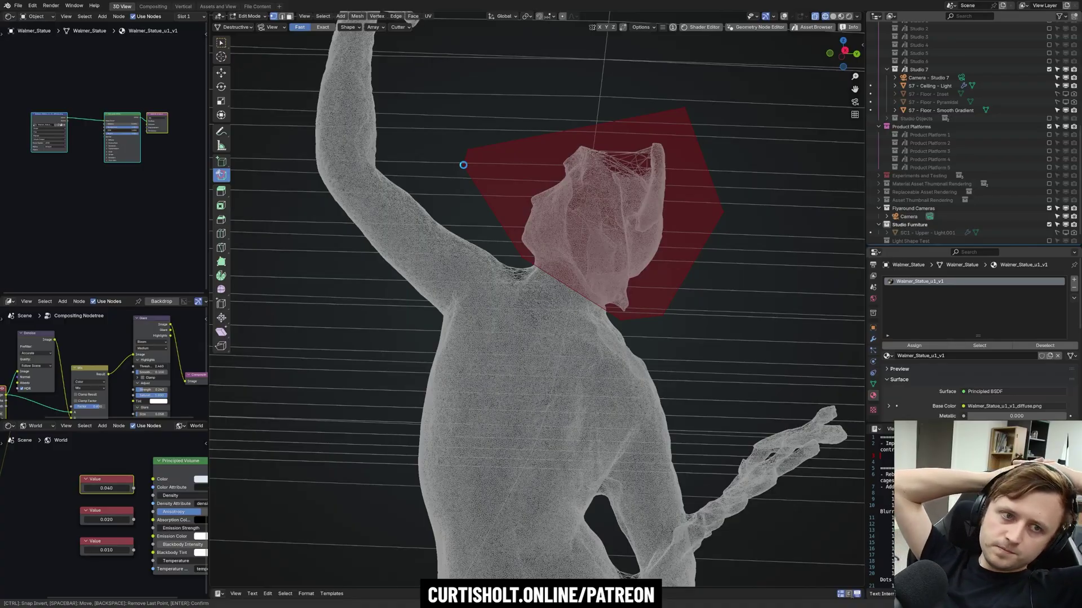
mouse_move(577, 355)
middle_mouse_down()
mouse_move(478, 360)
mouse_move(521, 360)
mouse_move(516, 376)
mouse_move(647, 401)
mouse_move(625, 390)
mouse_move(664, 383)
mouse_move(662, 343)
mouse_move(629, 298)
middle_mouse_up()
key("z")
scroll(552, 373, "up", 2)
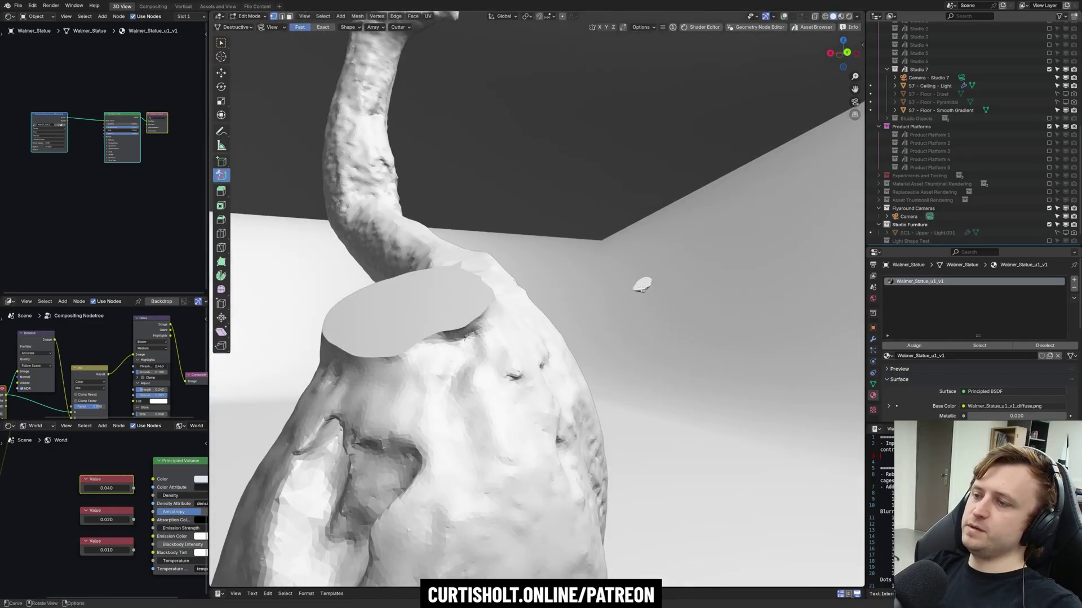
Show the viewport overlays, select the loose mesh fragment floating beside the statue with Select Linked, and delete it.
key("Tab")
left_click(221, 43)
key("z")
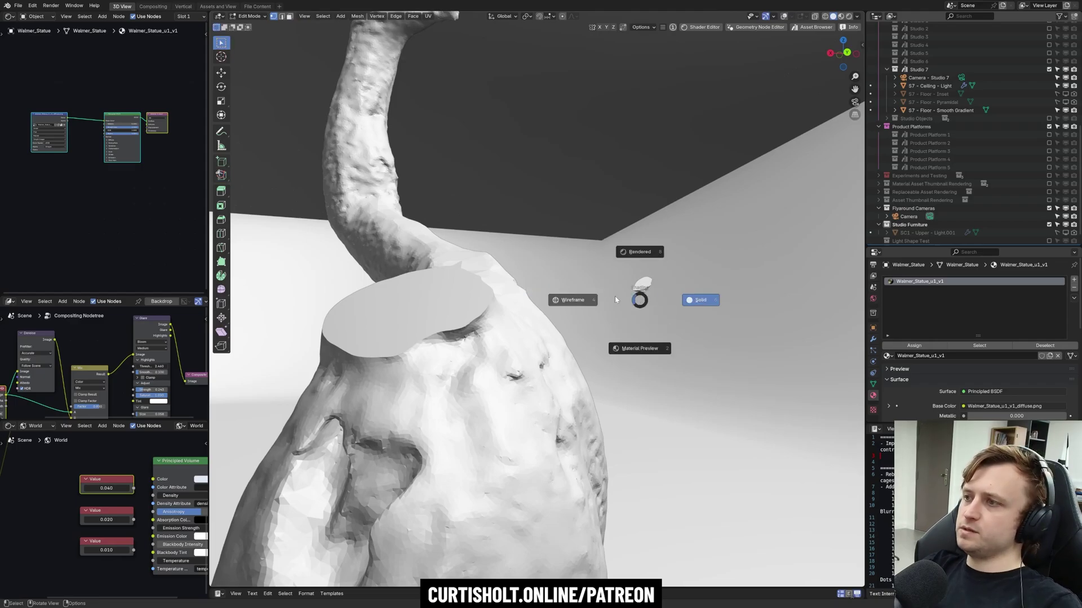
key("Escape")
key("alt+shift+z")
middle_click_drag(642, 301, 547, 243, "shift")
scroll(547, 243, "up", 3)
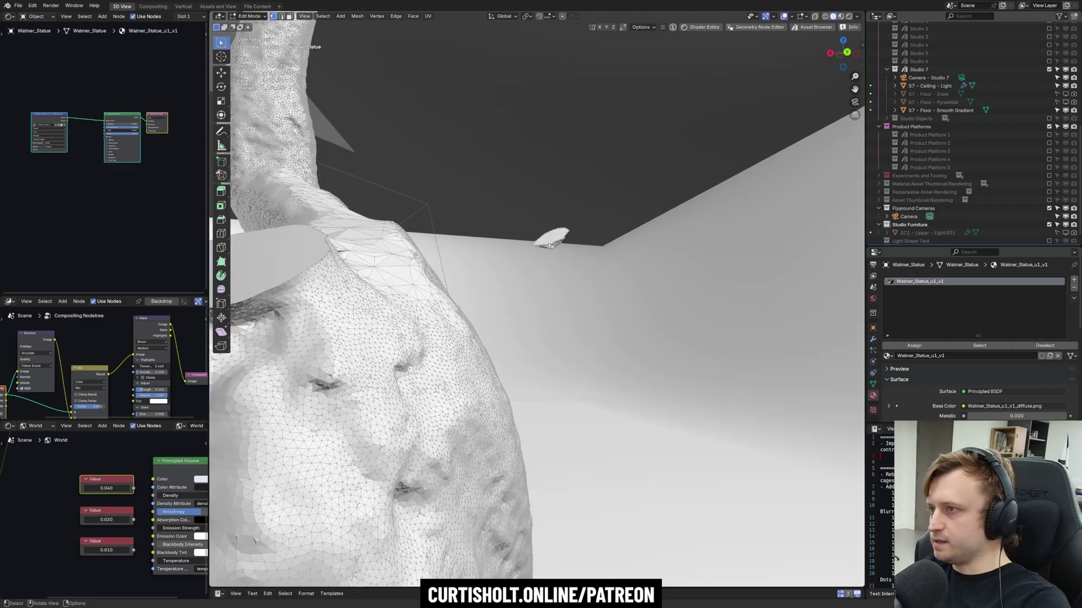
scroll(547, 244, "up", 3)
key("l")
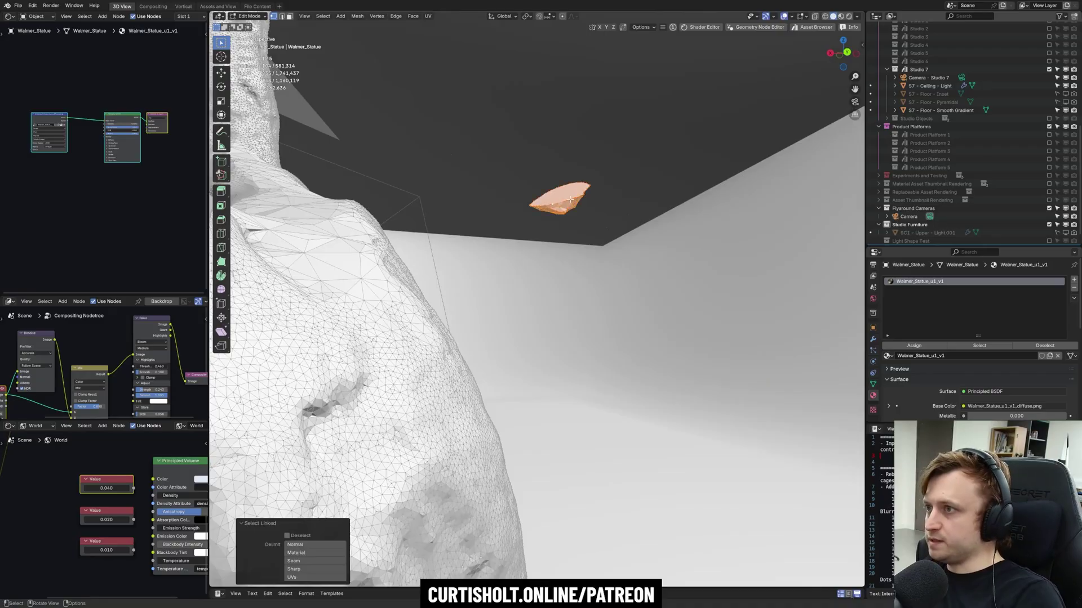
key("x")
left_click(570, 199)
Examine the cut neck and the headless statue from several angles in rendered shading with overlays hidden.
scroll(570, 199, "down", 2)
middle_click_drag(315, 288, 509, 297, "shift")
scroll(510, 297, "down", 6)
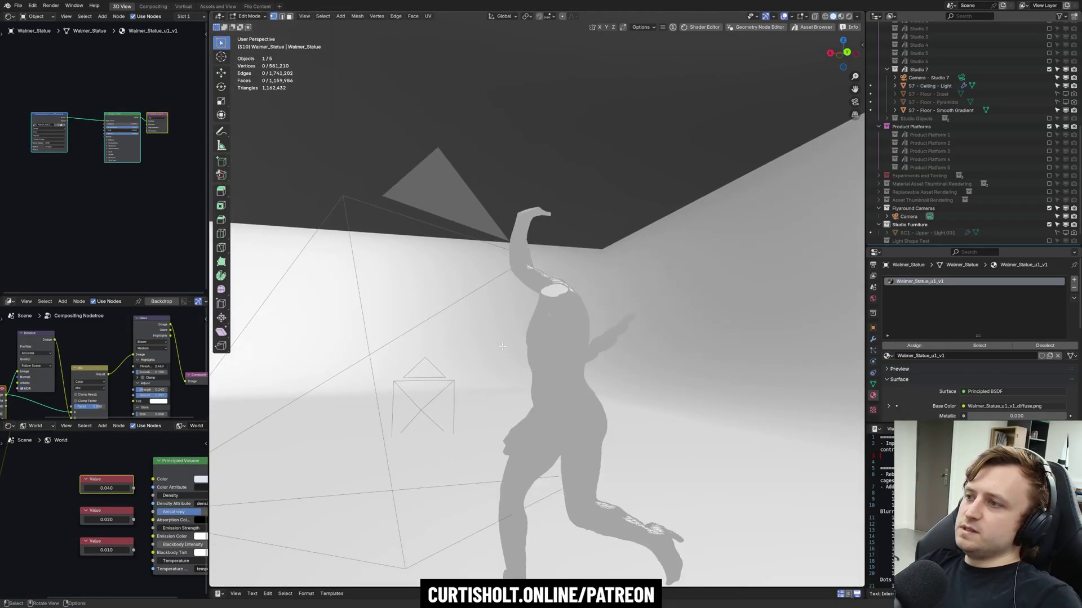
scroll(509, 297, "up", 4)
key("z")
left_click(496, 249)
mouse_move(491, 255)
middle_mouse_down()
mouse_move(541, 259)
mouse_move(569, 304)
middle_mouse_up()
scroll(569, 304, "up", 3)
key("alt+shift+z")
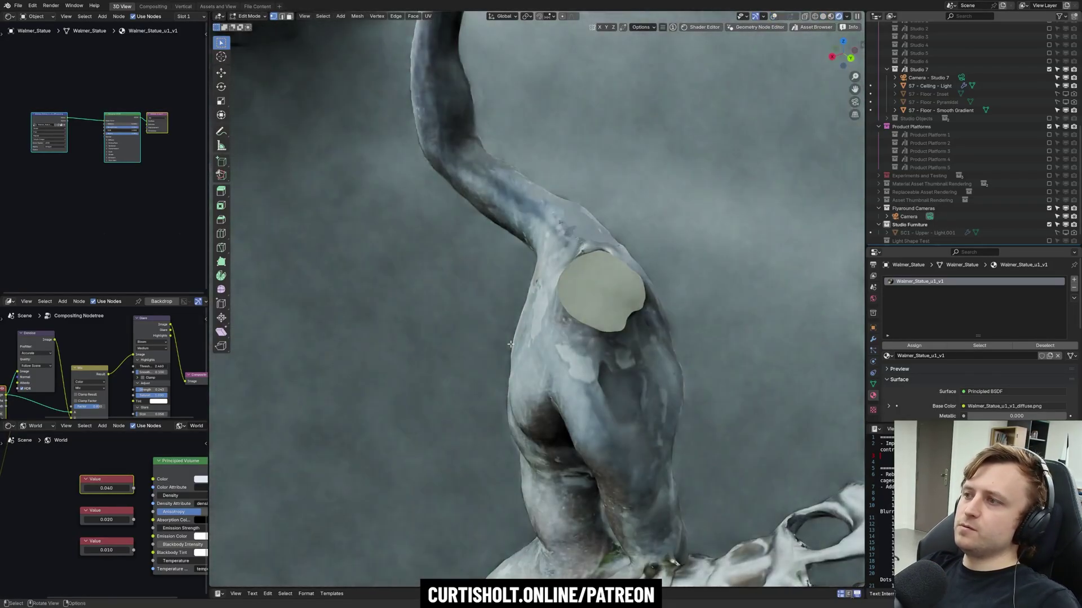
scroll(445, 230, "down", 3)
mouse_move(451, 281)
middle_mouse_down()
mouse_move(445, 230)
mouse_move(573, 309)
mouse_move(541, 342)
mouse_move(585, 427)
mouse_move(512, 285)
middle_mouse_up()
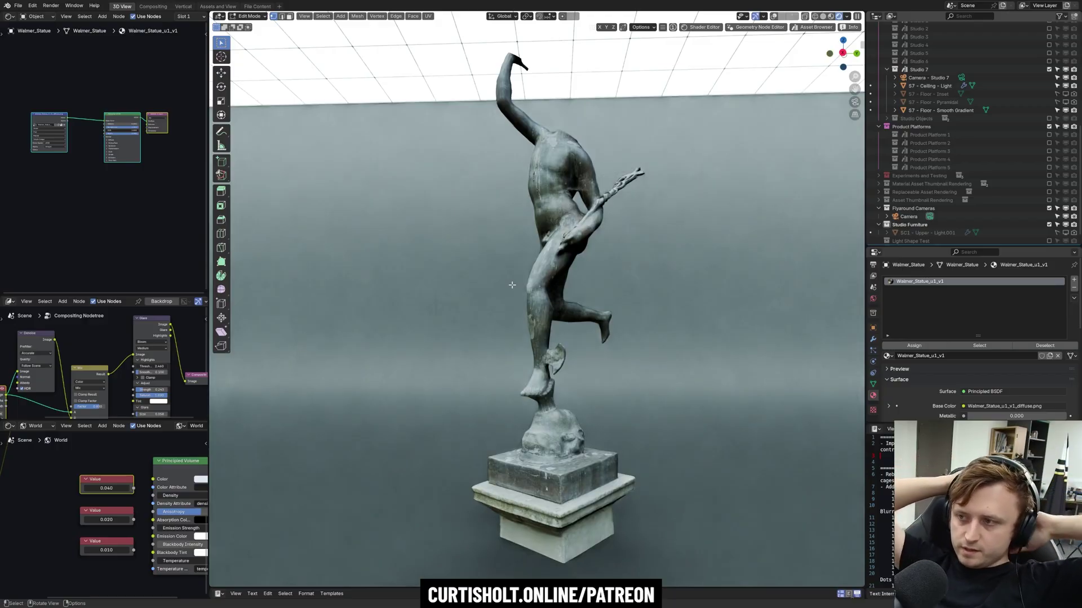
middle_click_drag(509, 265, 562, 307)
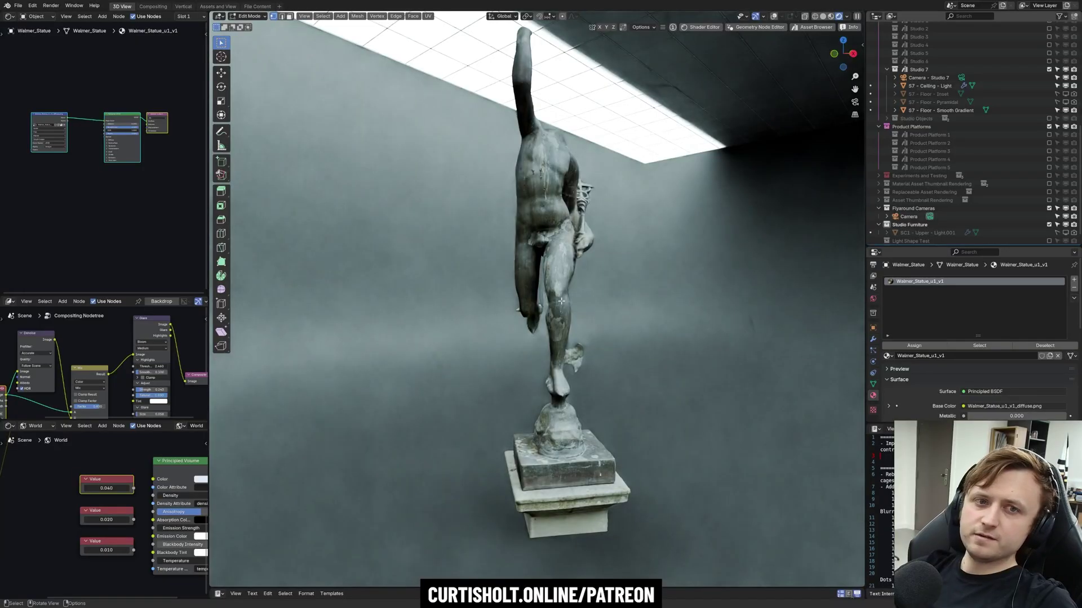
middle_click_drag(516, 232, 624, 363)
mouse_move(552, 371)
middle_mouse_down()
mouse_move(585, 335)
mouse_move(559, 368)
middle_mouse_up()
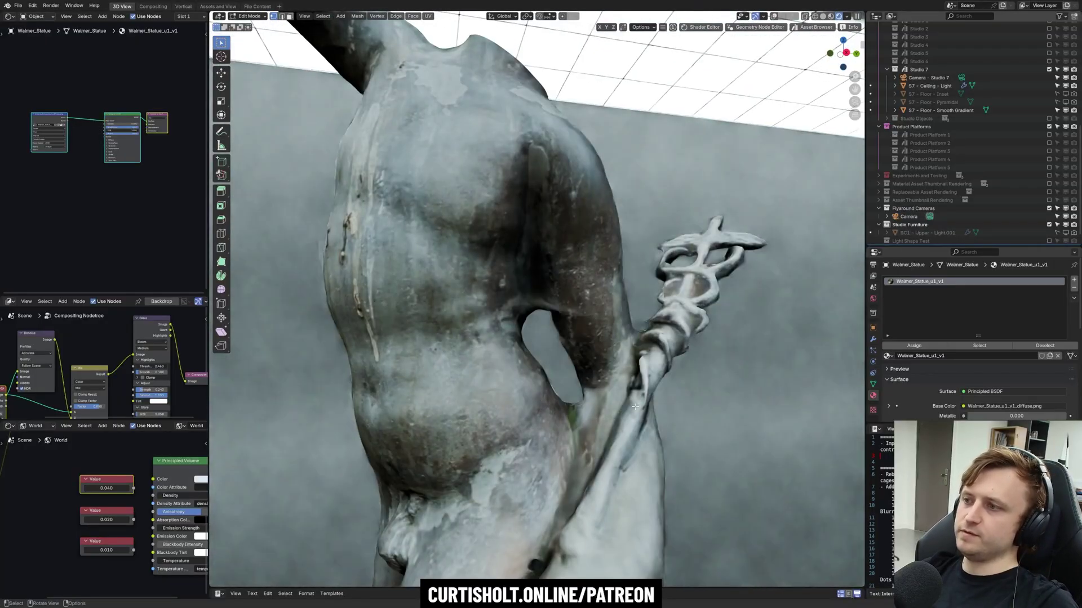
middle_click_drag(634, 406, 513, 262)
Return to Object Mode and align the camera to the current view of the statue, shown in rendered shading.
key("Tab")
key("z")
right_click(512, 260)
left_click(513, 261)
scroll(526, 328, "down", 4)
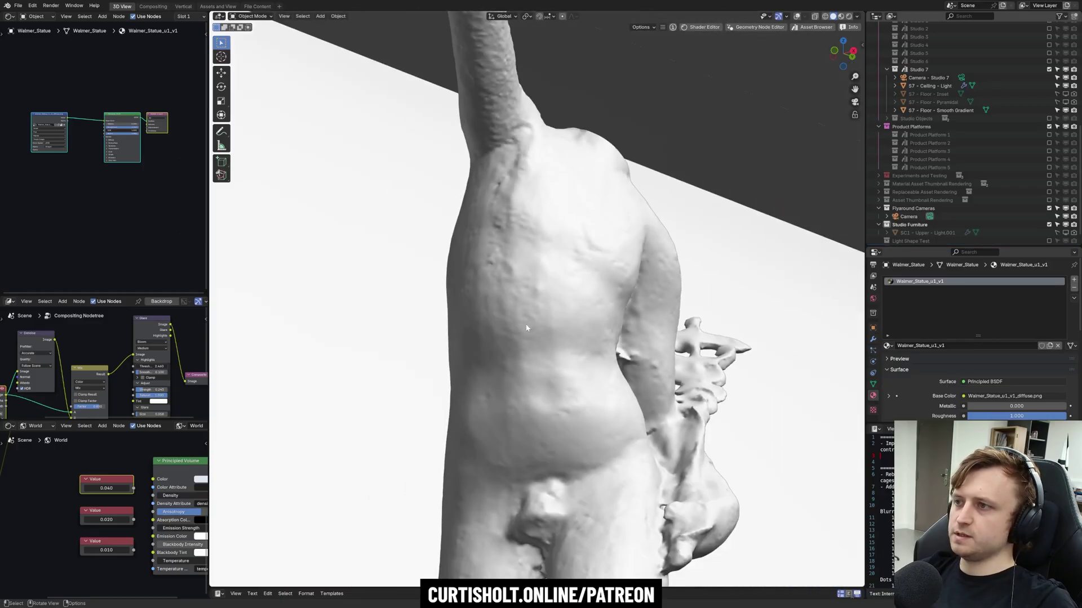
scroll(526, 328, "down", 2)
key("ctrl+alt+KP_0")
key("z")
left_click(550, 281)
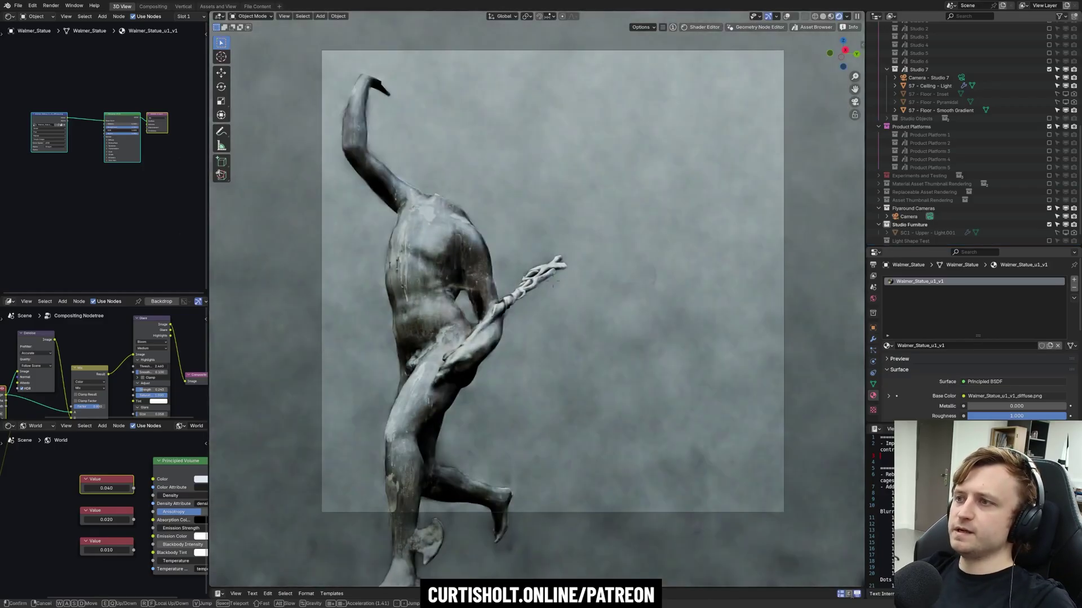
Fly the camera around the statue and settle on a close, low front view of its torso beneath the ceiling light.
key("q")
key("e")
key("a")
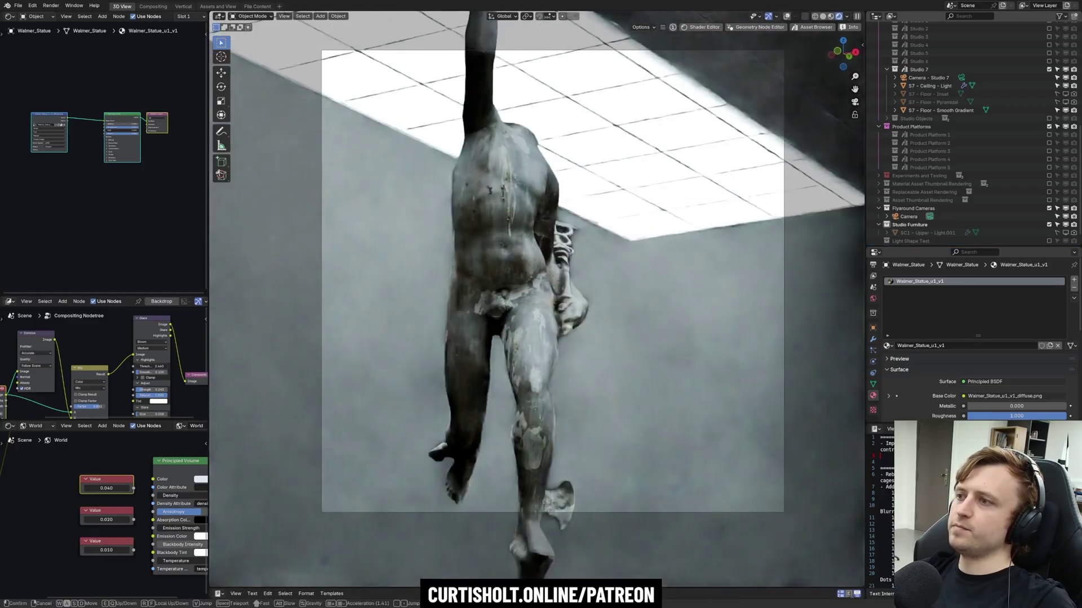
key("q")
key("e")
key("a")
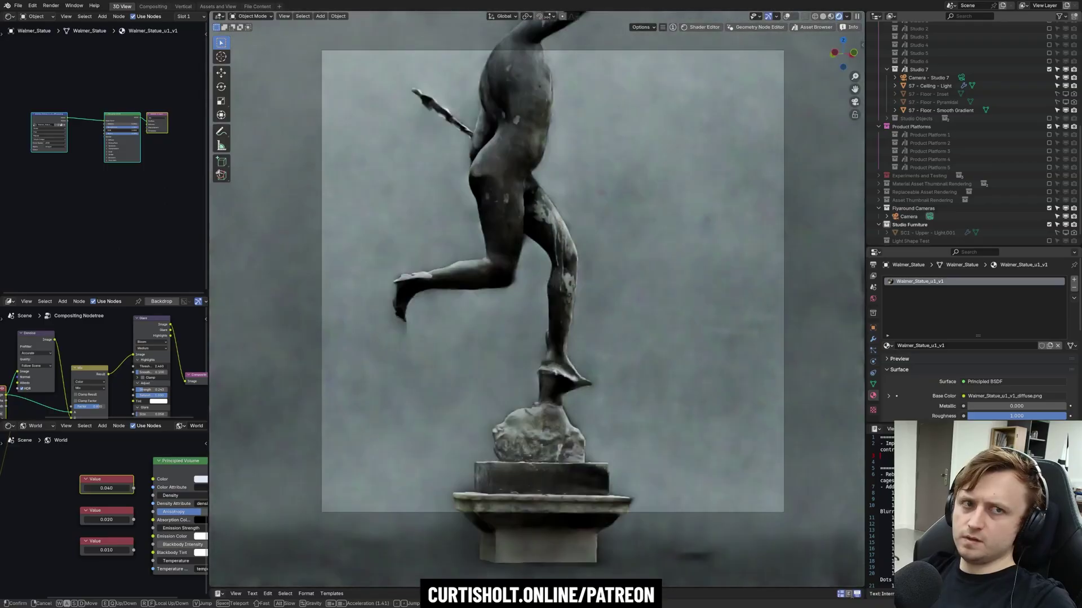
key("a")
key("d")
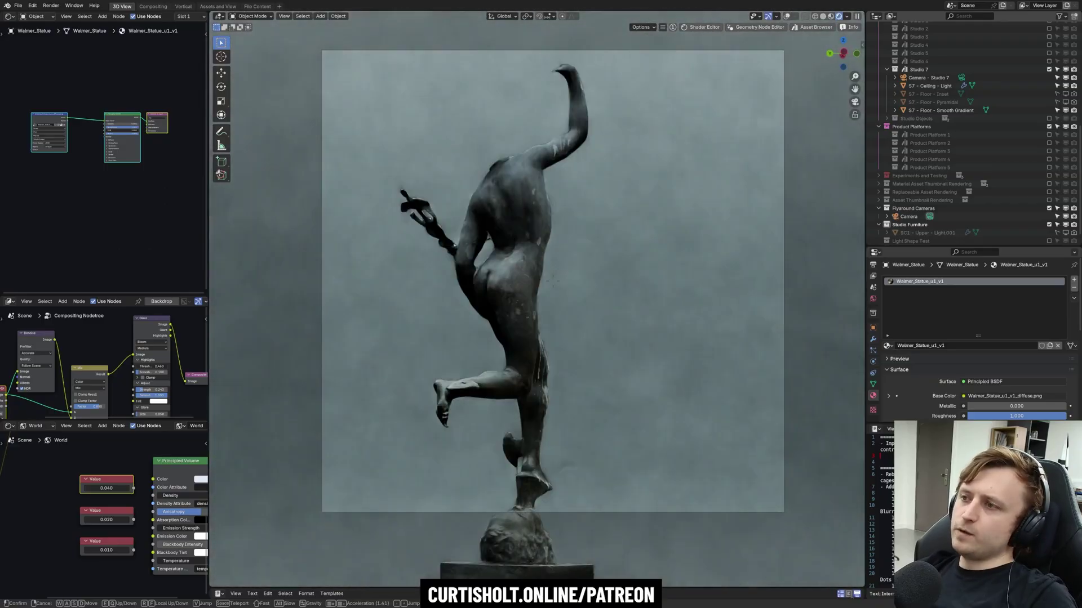
key("w")
key("w")
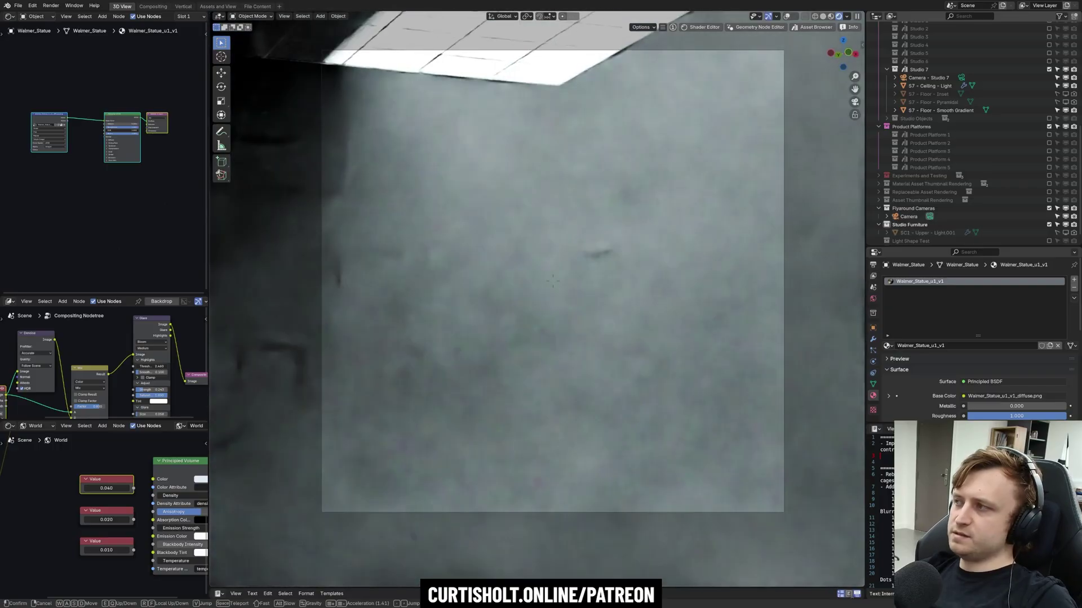
key("s")
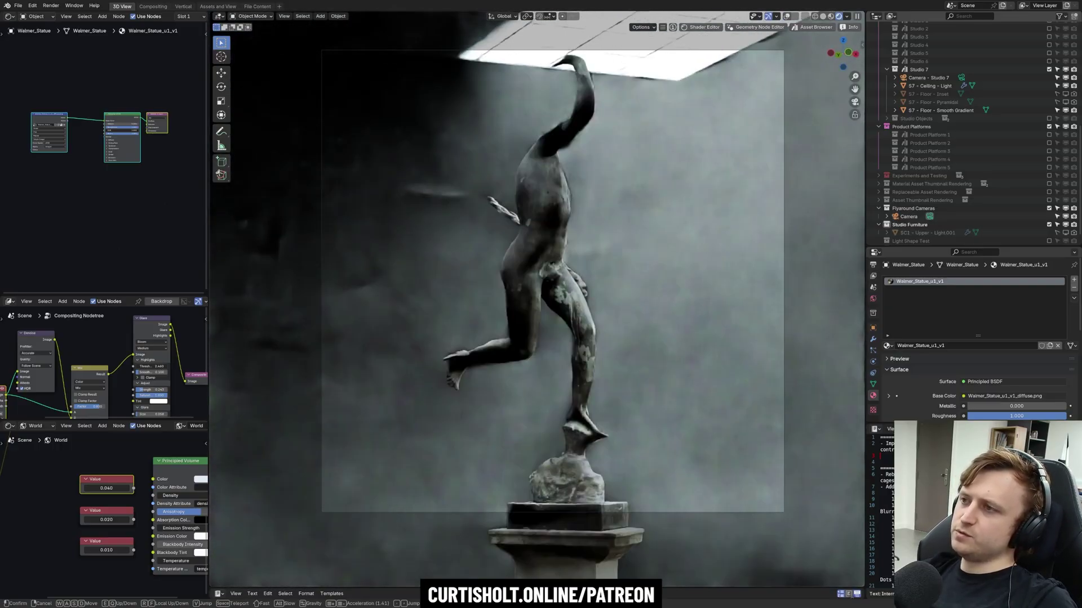
key("d")
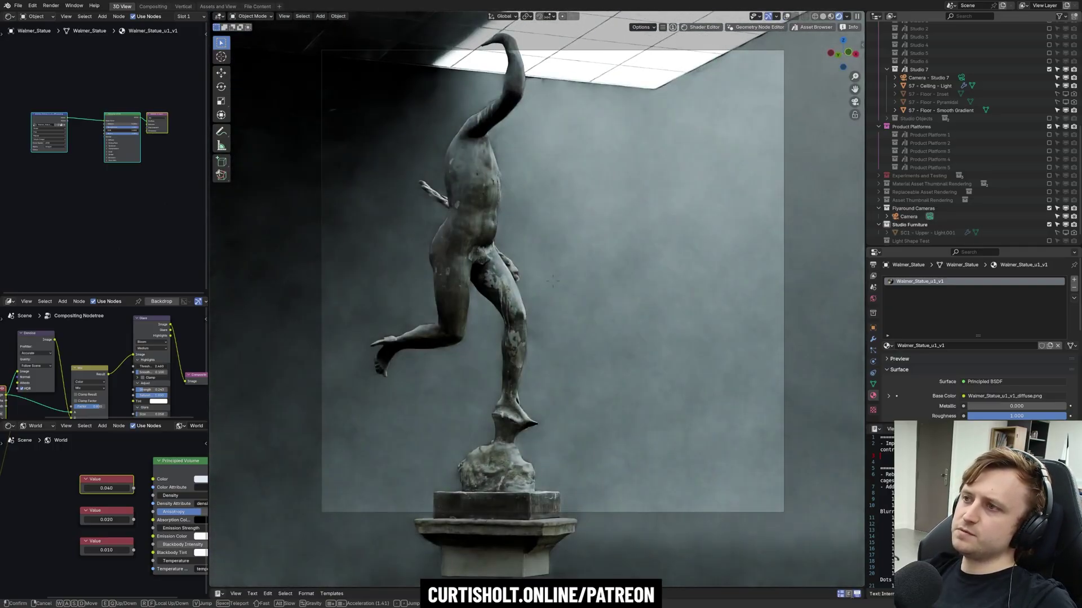
key("w")
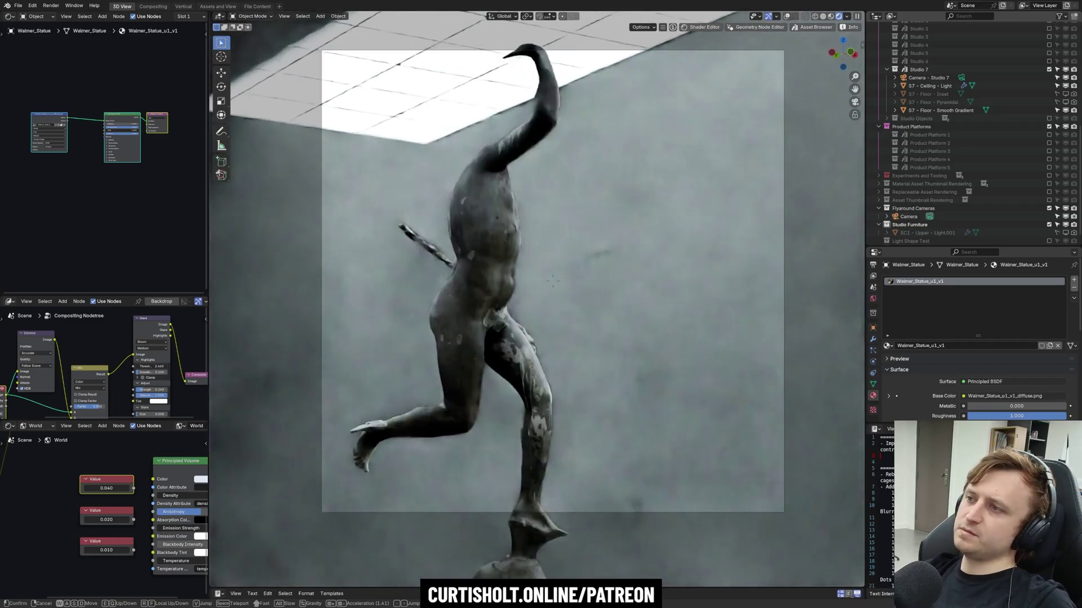
key("d")
key("d")
key("a")
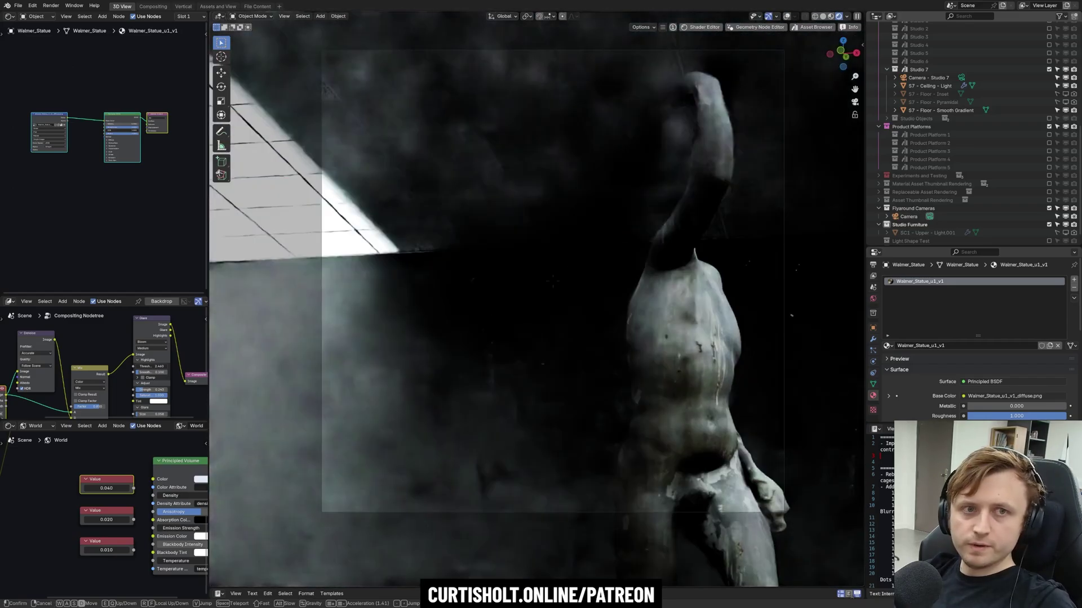
key("d")
key("w")
key("w")
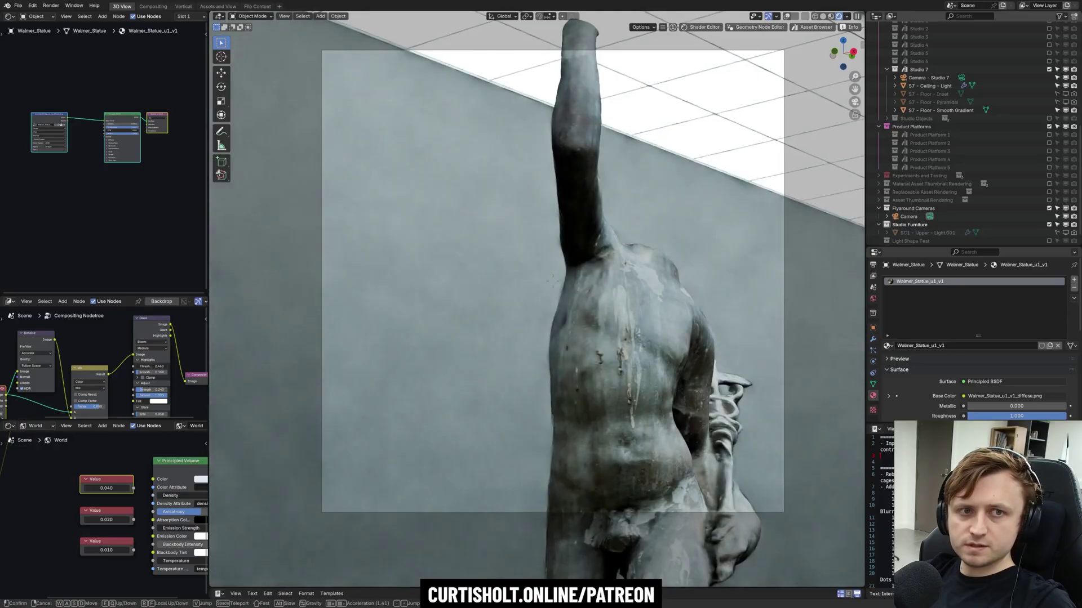
key("d")
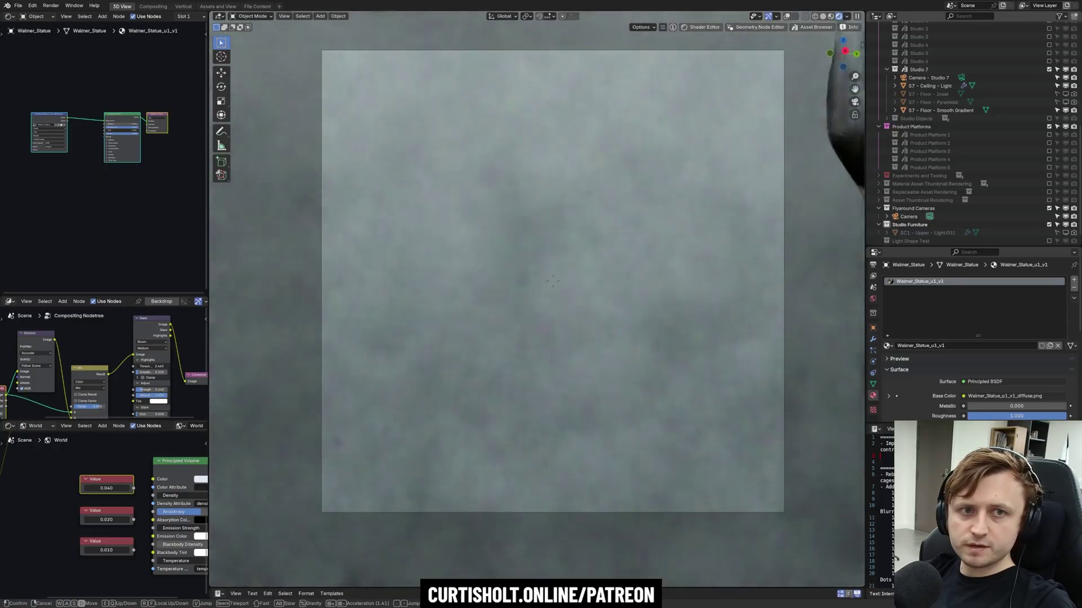
key("a")
key("q")
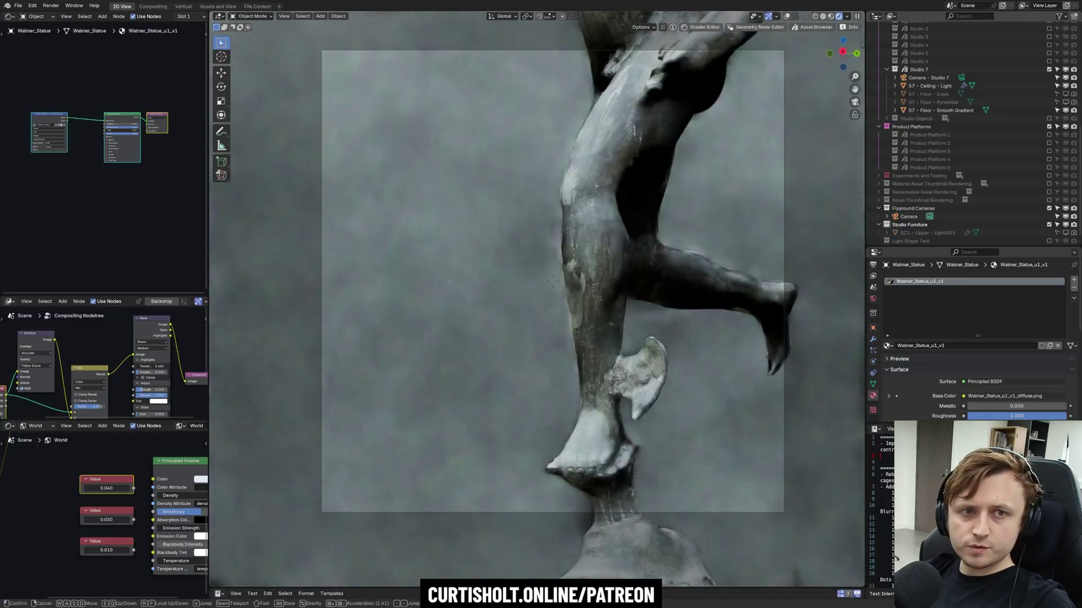
key("d")
key("e")
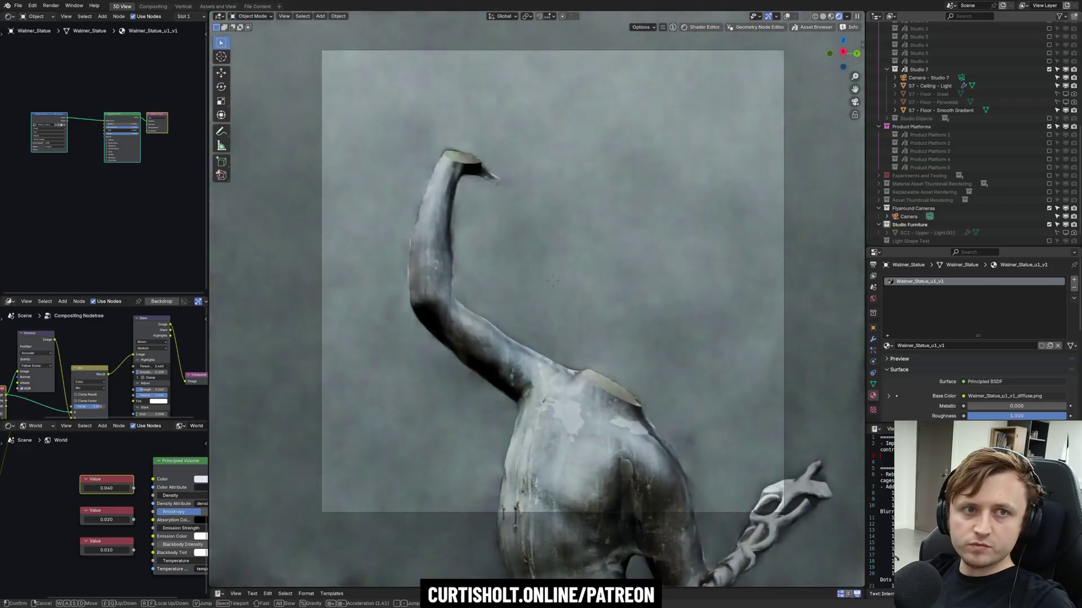
key("q")
key("e")
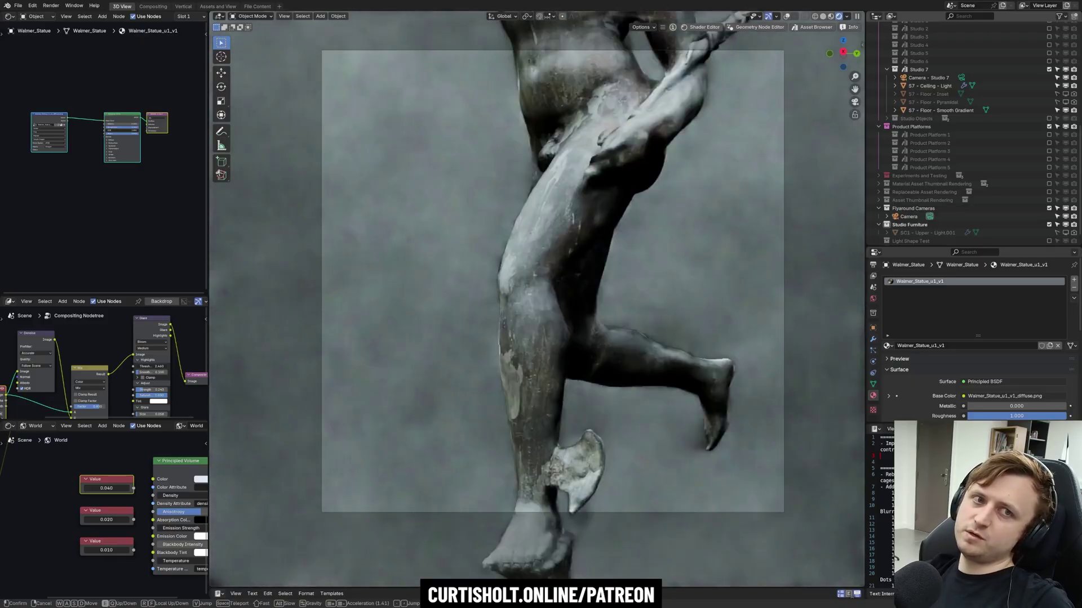
key("q")
key("e")
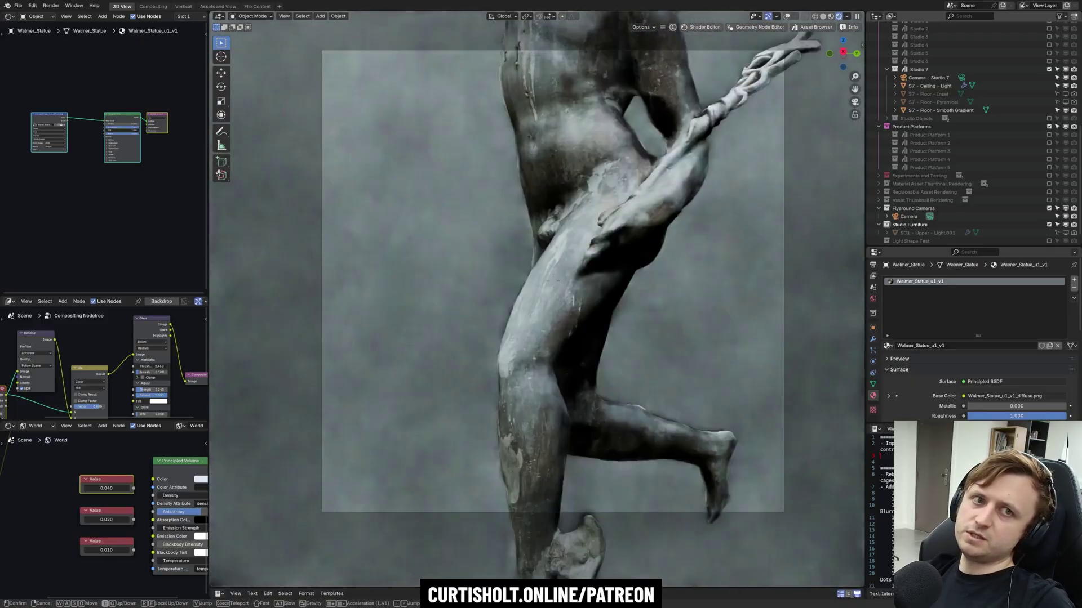
key("q")
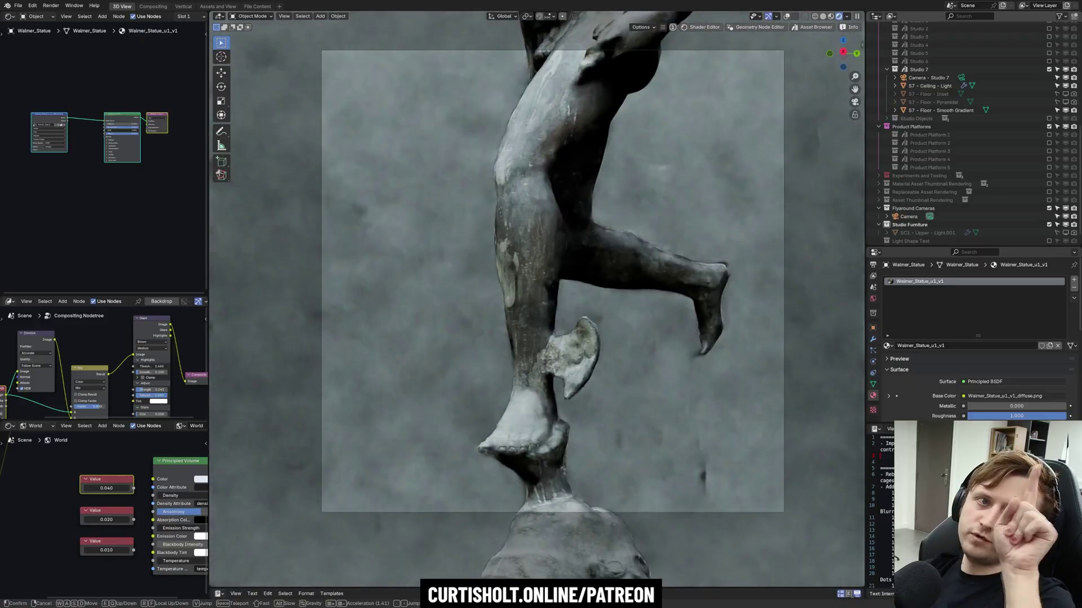
key("a")
key("e")
key("q")
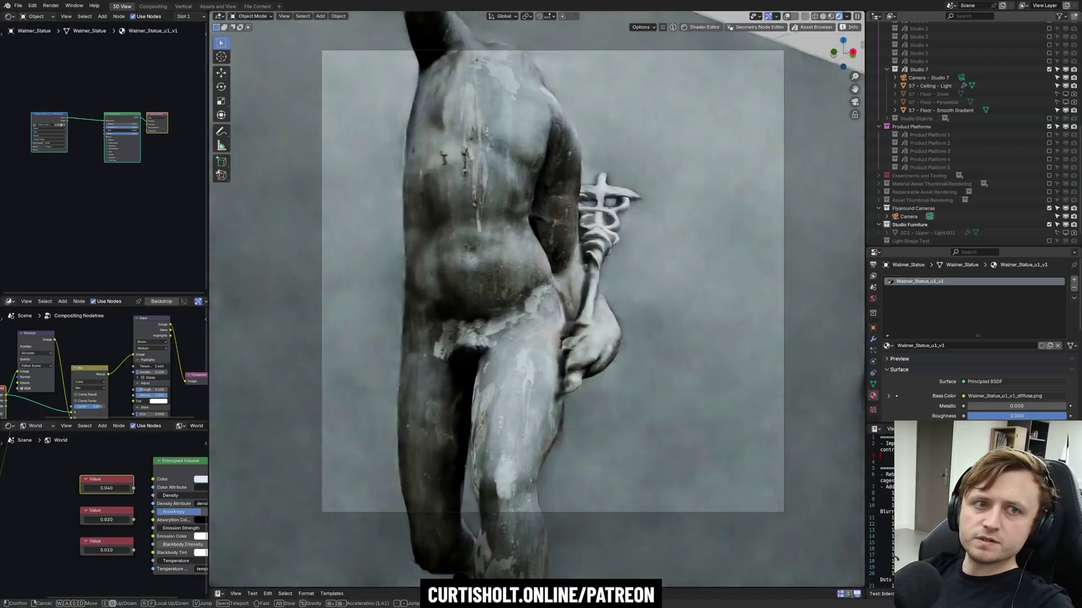
key("a")
key("a")
key("e")
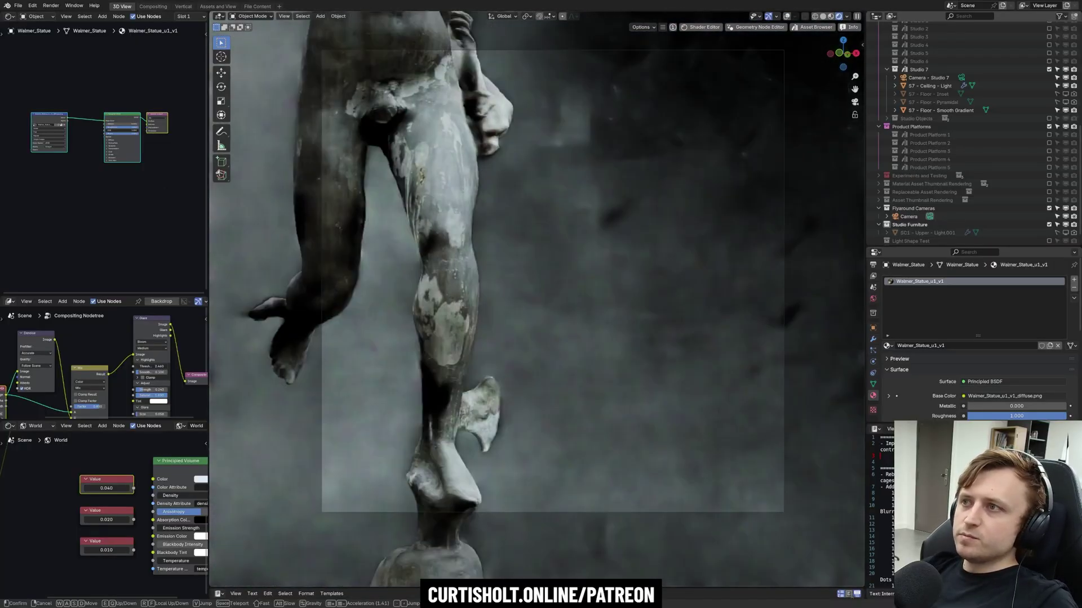
left_click(645, 306)
Select the ceiling light and change its light pattern by linking other pattern nodes to its Principled BSDF shader.
left_click(564, 76)
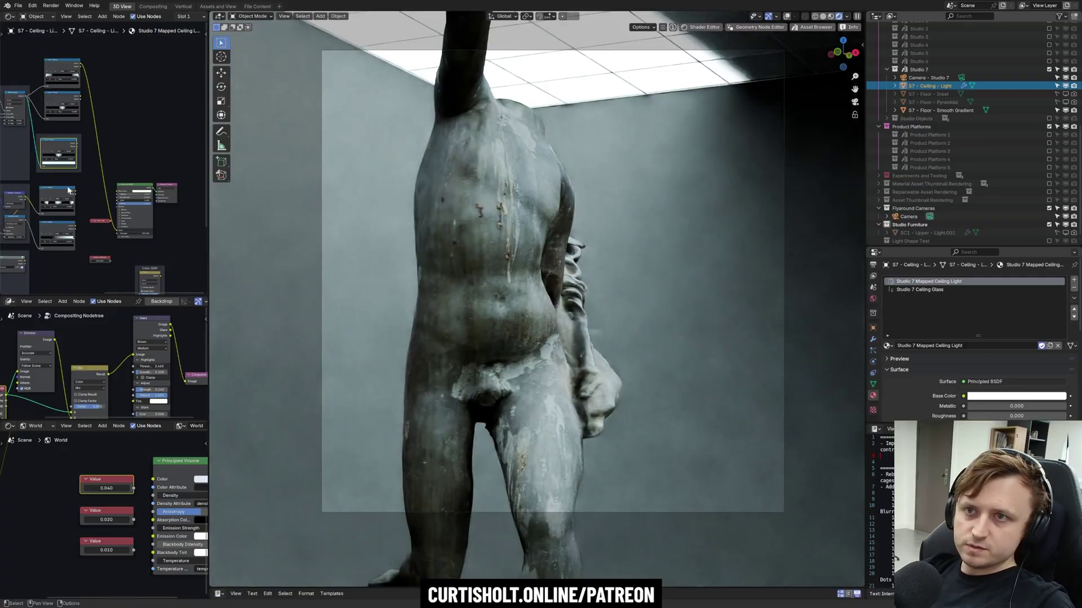
scroll(103, 158, "up", 3)
left_click_drag(70, 139, 120, 249)
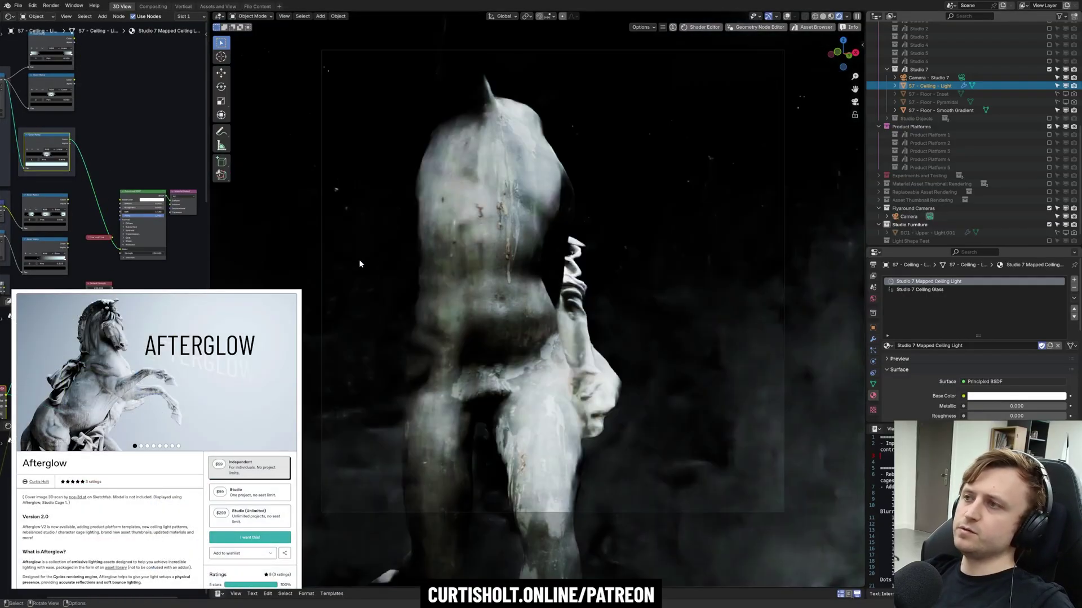
middle_click_drag(488, 278, 527, 282)
scroll(550, 285, "down", 8)
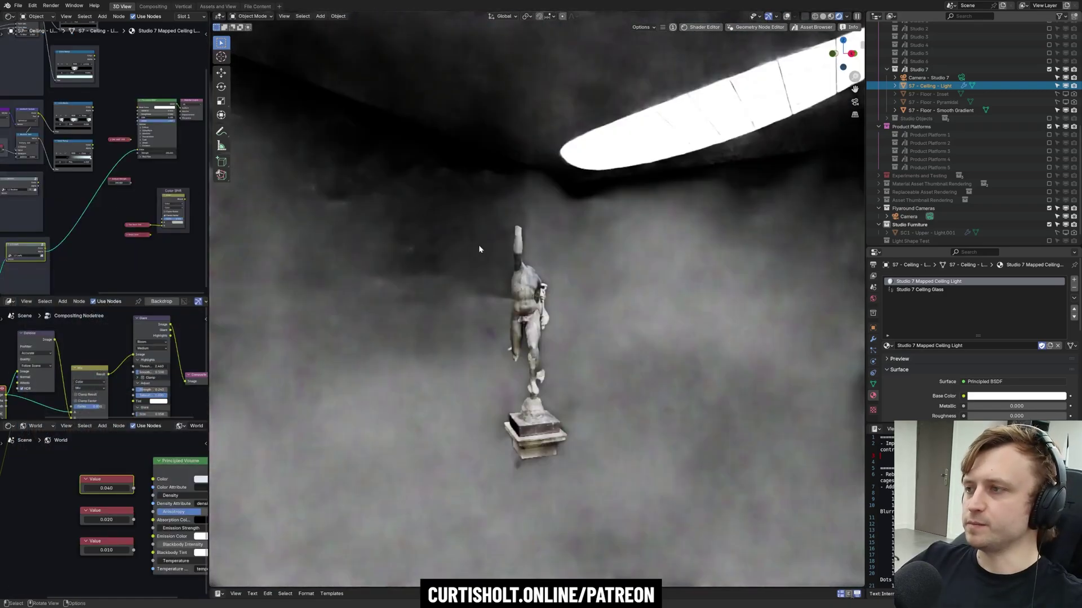
middle_click_drag(479, 249, 572, 264)
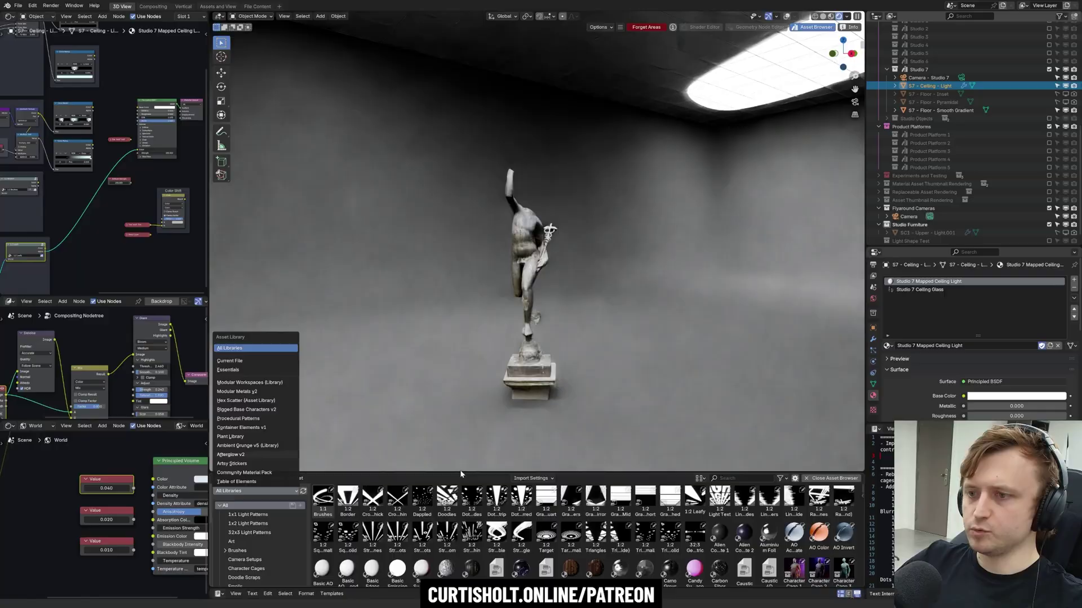
Try adding the Studio 7 asset from the Afterglow v2 library to the scene, and undo the addition.
key("Return")
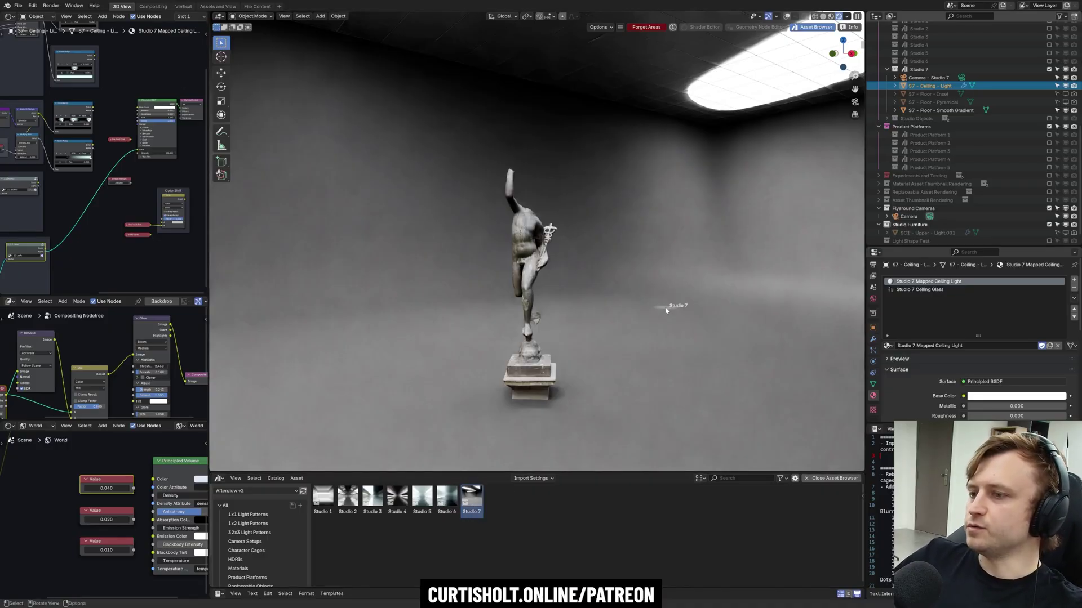
left_click_drag(665, 310, 665, 310)
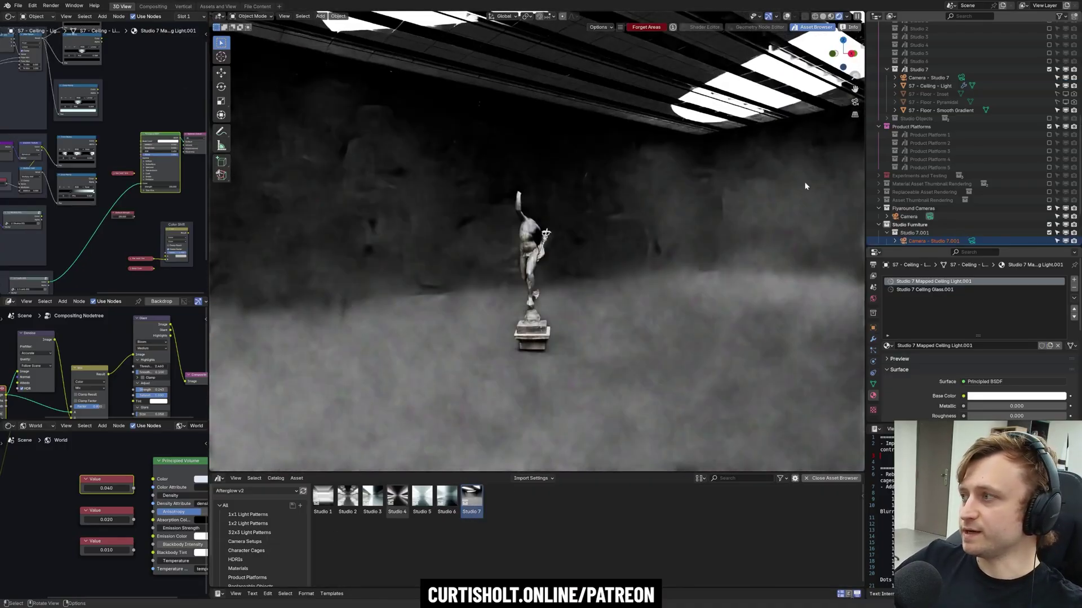
key("ctrl+z")
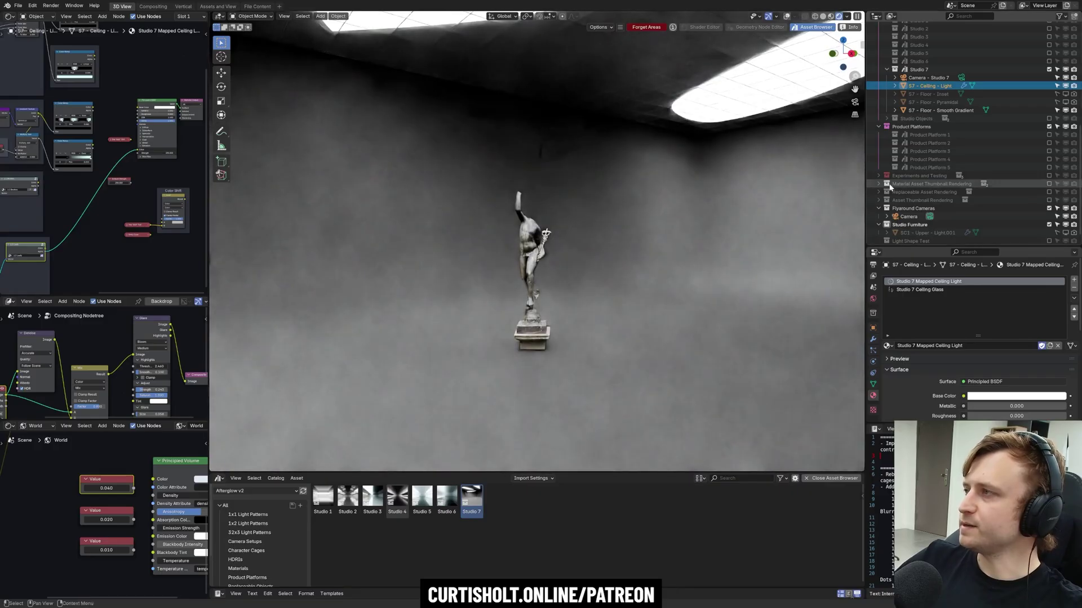
Preview the statue in the Studio 4 and Studio 3 environments, excluding each from the view layer again.
left_click(1049, 113)
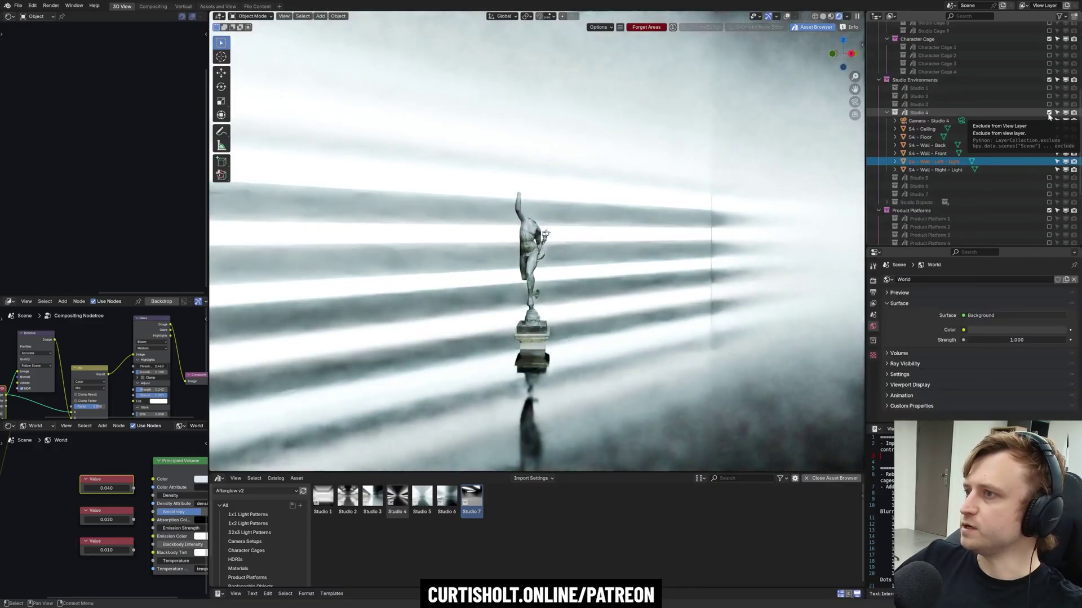
left_click(1048, 112)
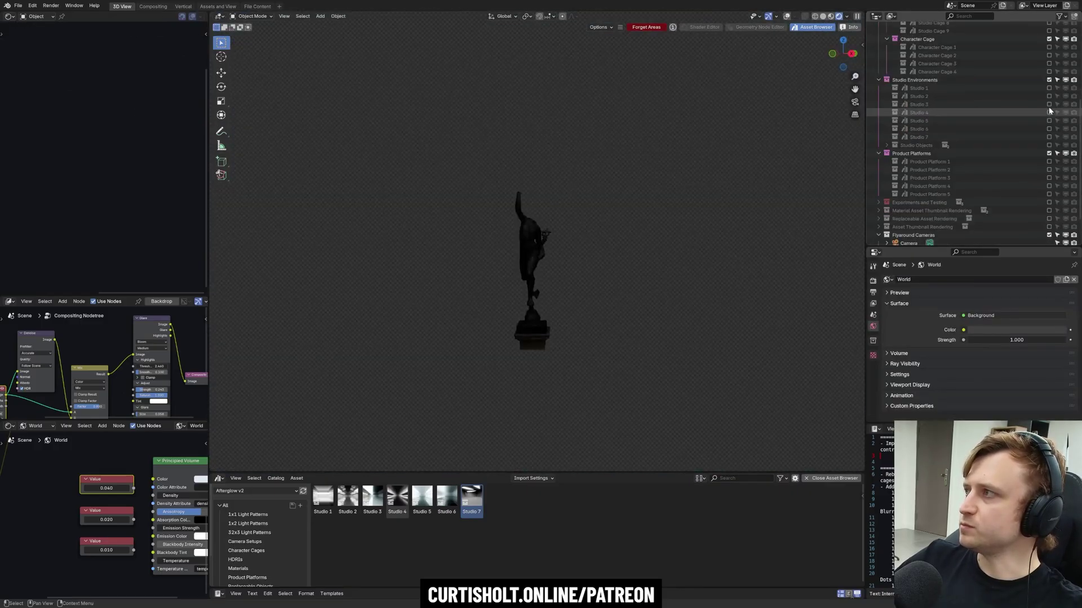
left_click(1049, 104)
middle_click_drag(772, 135, 822, 135)
scroll(624, 213, "up", 1)
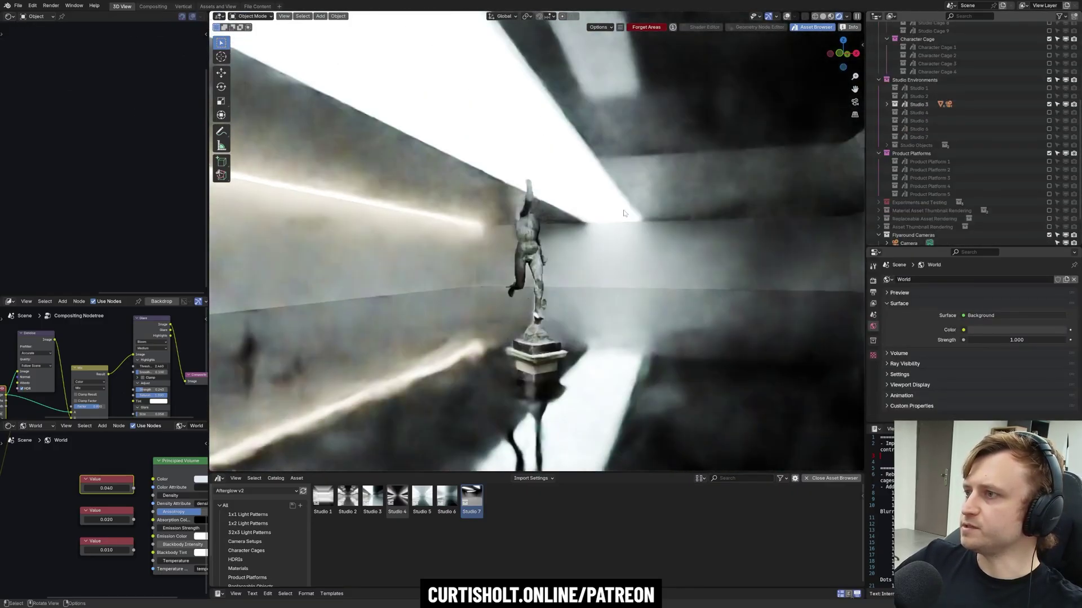
scroll(624, 213, "up", 3)
left_click(1049, 104)
Preview the statue in the Studio 2 and Studio 1 environments, excluding each from the view layer again.
left_click(1049, 96)
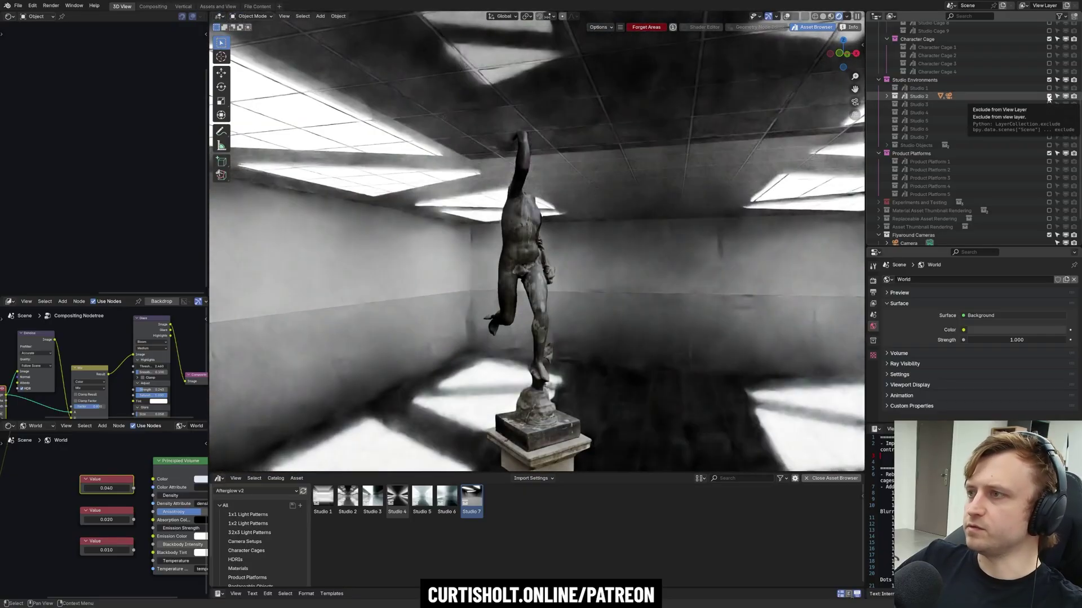
left_click(1048, 96)
left_click(1049, 87)
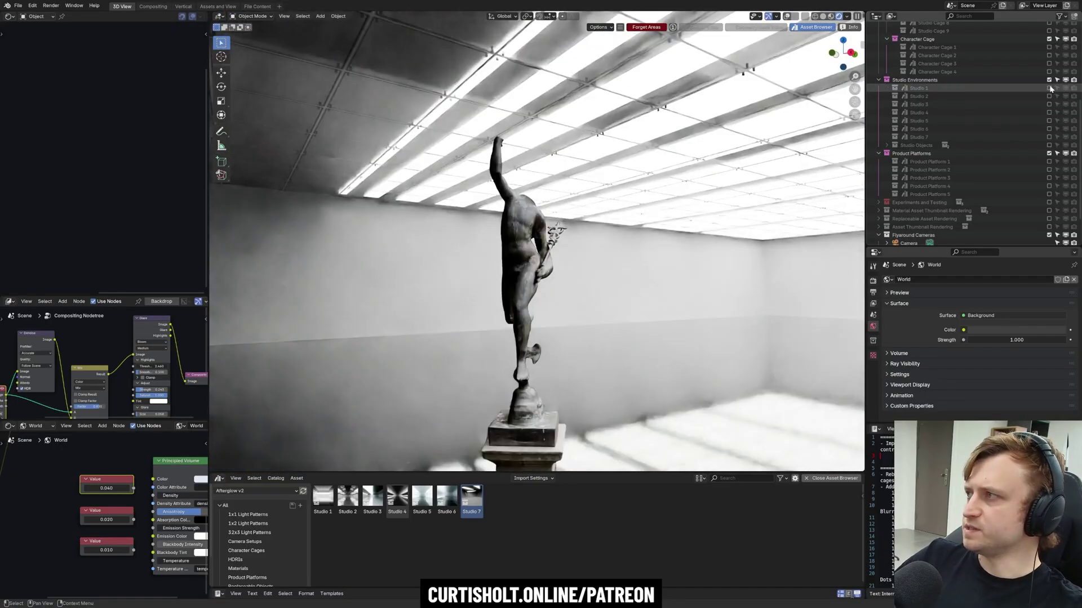
left_click(1049, 87)
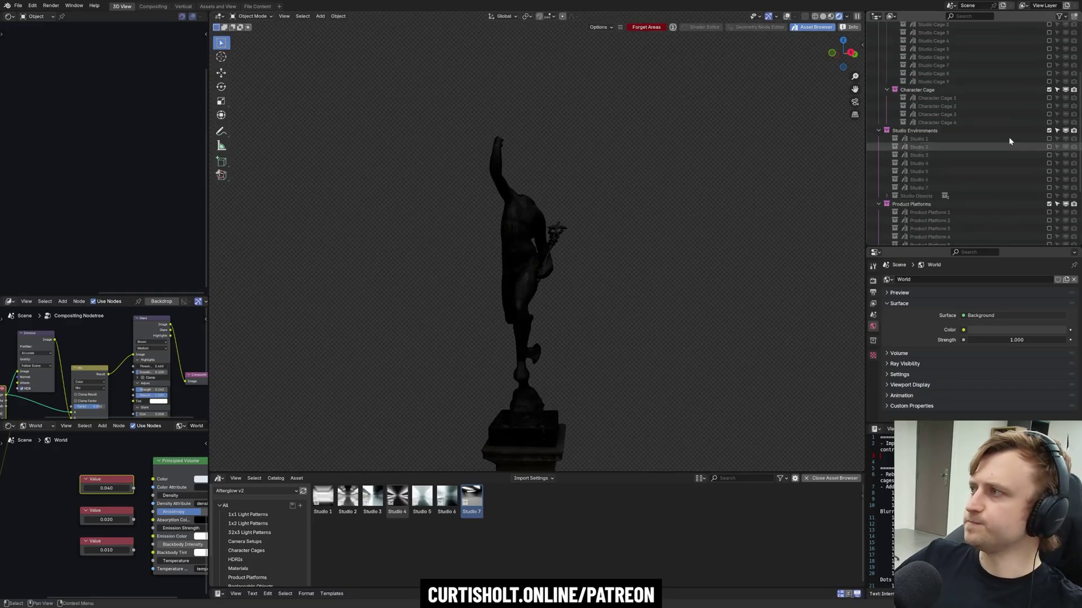
Preview the statue under the Studio Cage 1 lighting and exclude that cage from the view layer again.
scroll(1017, 134, "up", 2)
left_click(1048, 108)
middle_click_drag(700, 188, 720, 199)
scroll(720, 198, "down", 6)
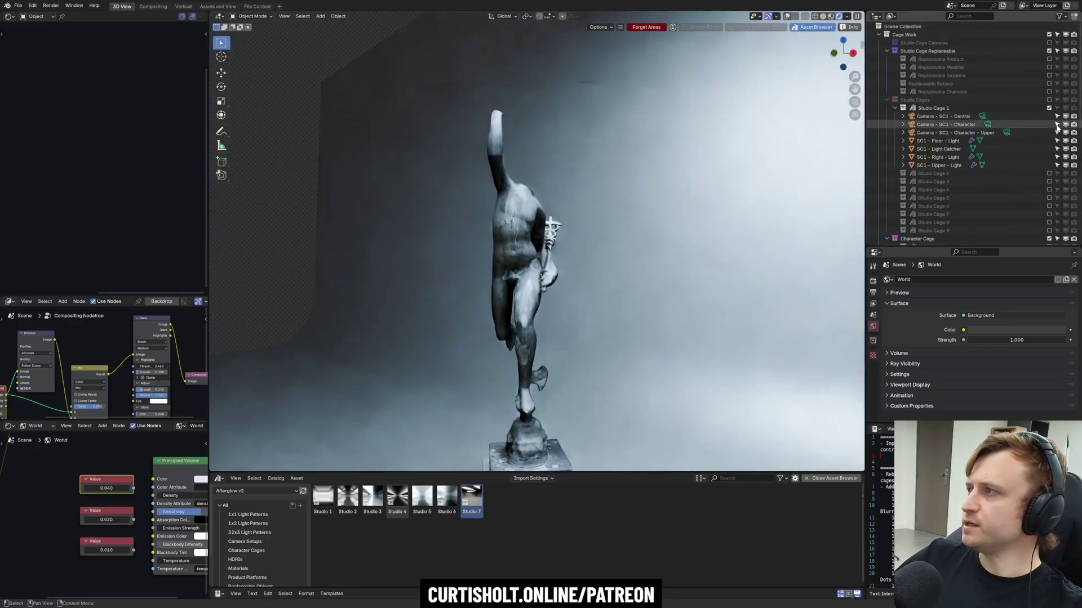
left_click(1049, 108)
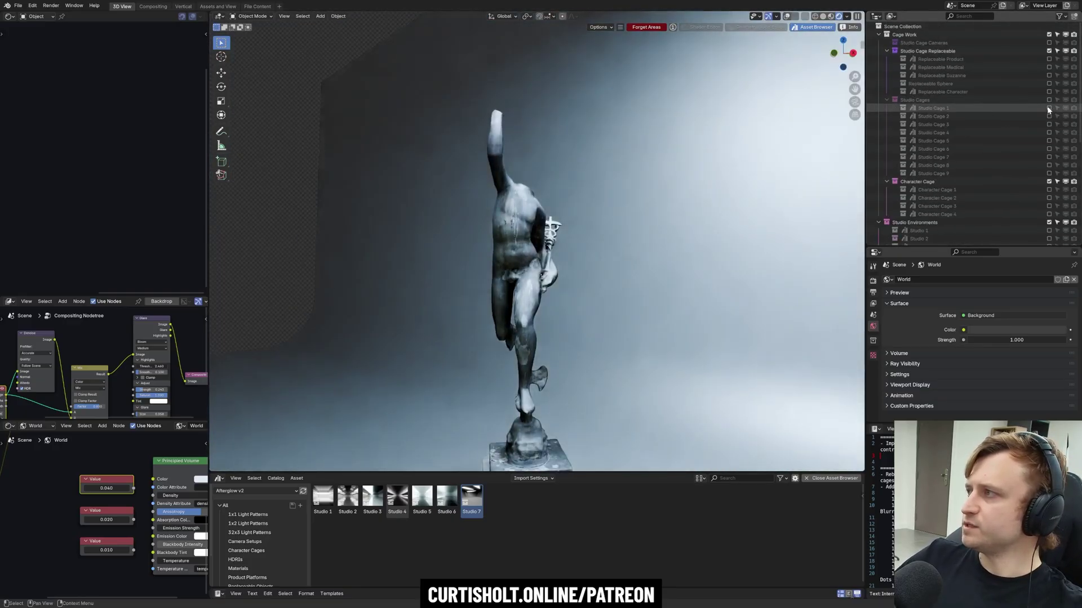
Light the statue with Studio Cage 8 and fly the camera to a closer front view of it.
left_click(1049, 117)
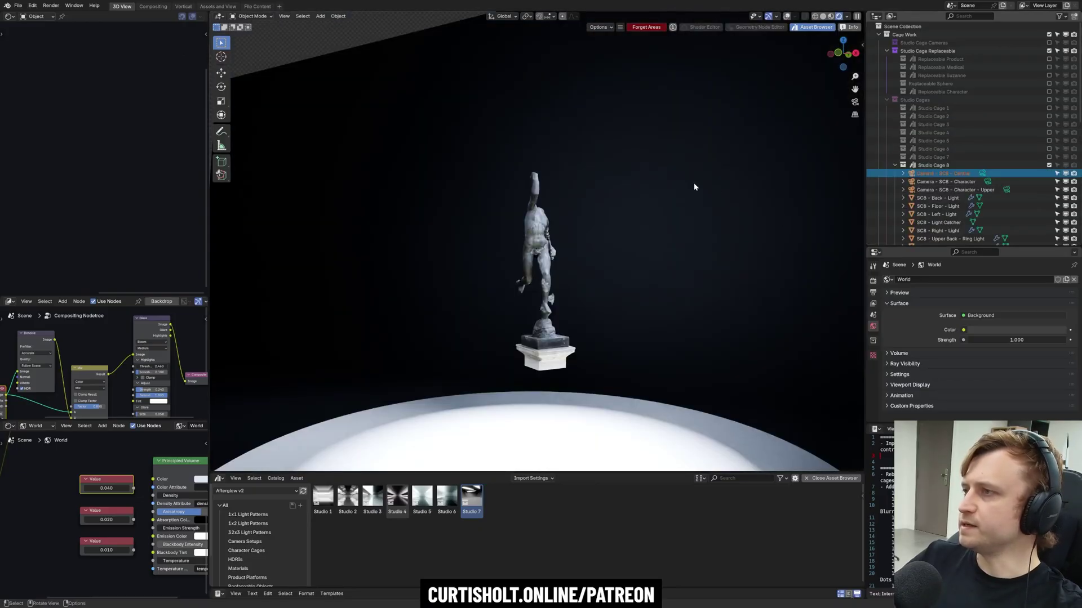
key("shift+grave")
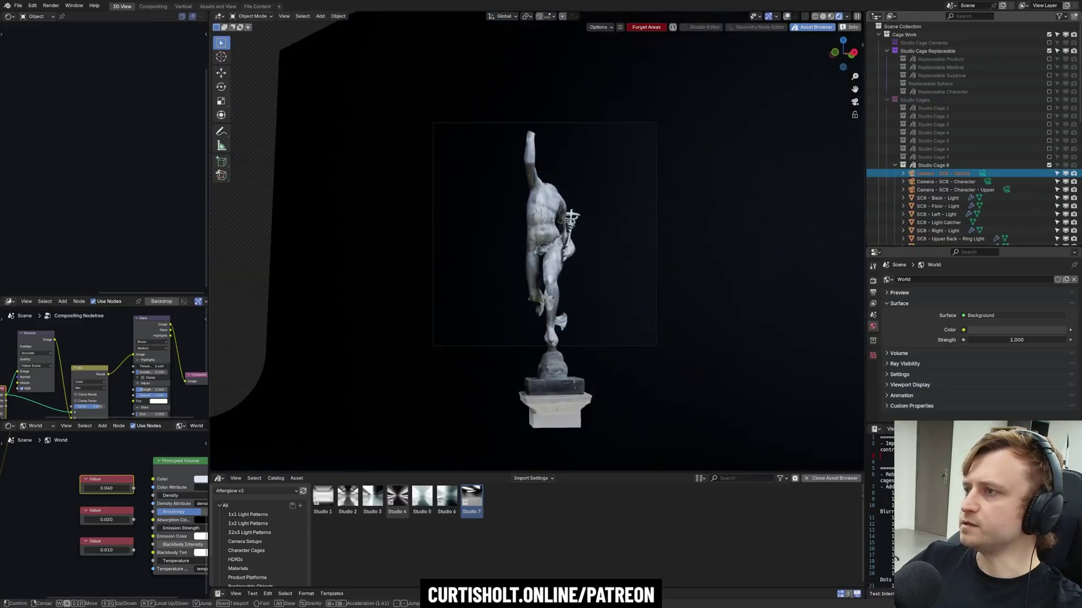
left_click(649, 191)
scroll(649, 191, "up", 2)
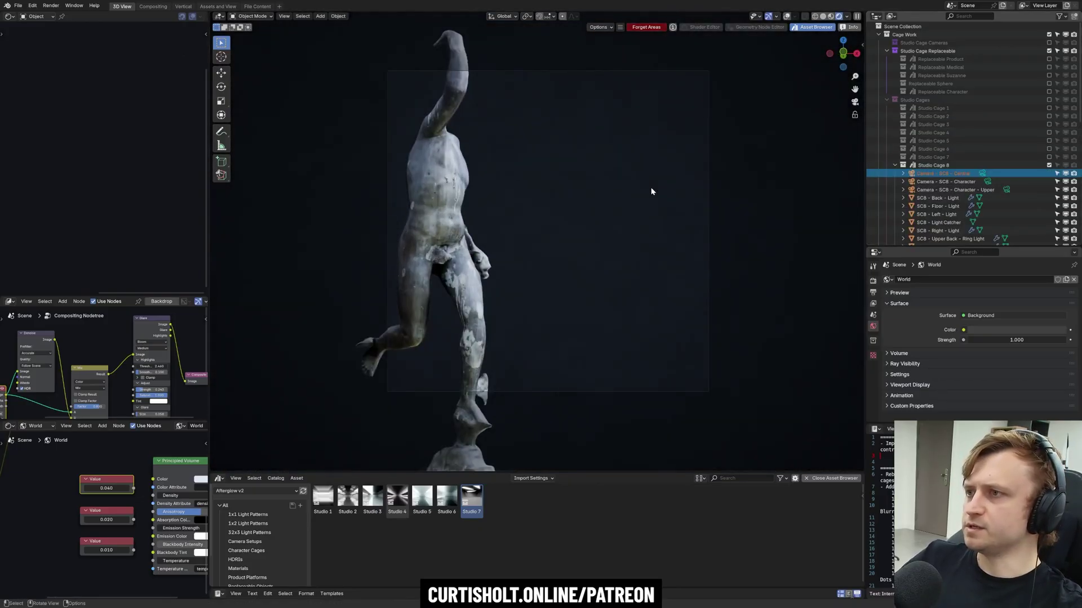
Fly the camera around the statue to examine it from several sides under the Studio Cage 8 lighting.
key("shift+grave")
key("a")
key("a")
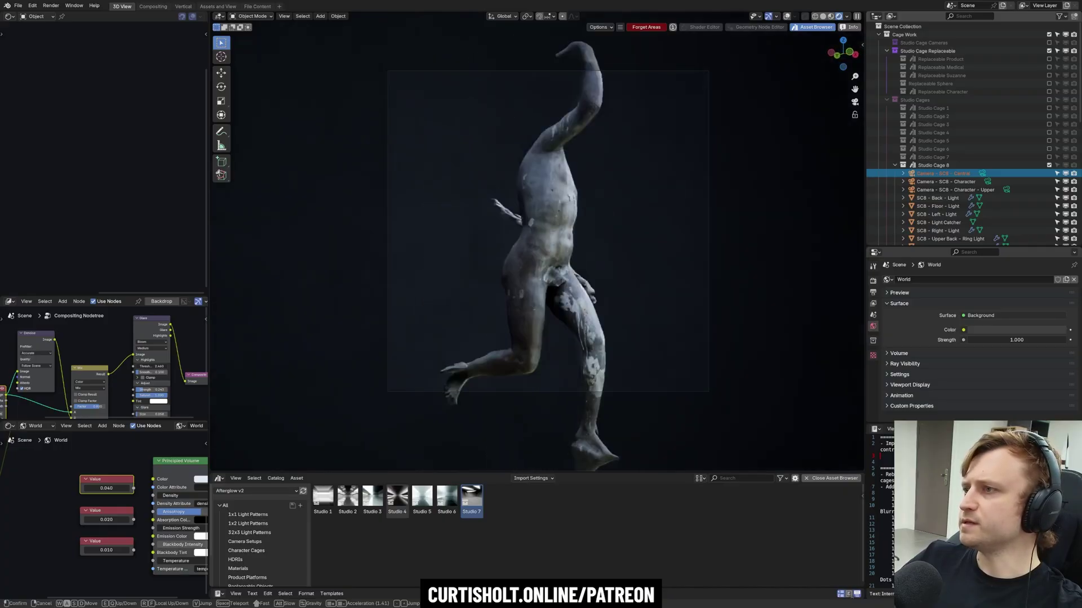
key("d")
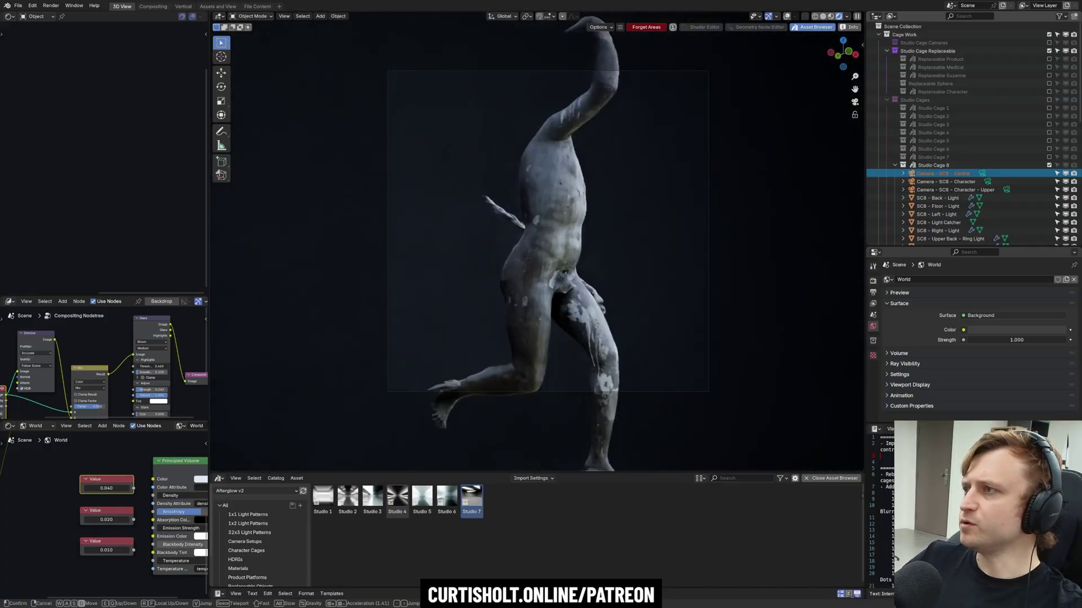
key("w")
key("d")
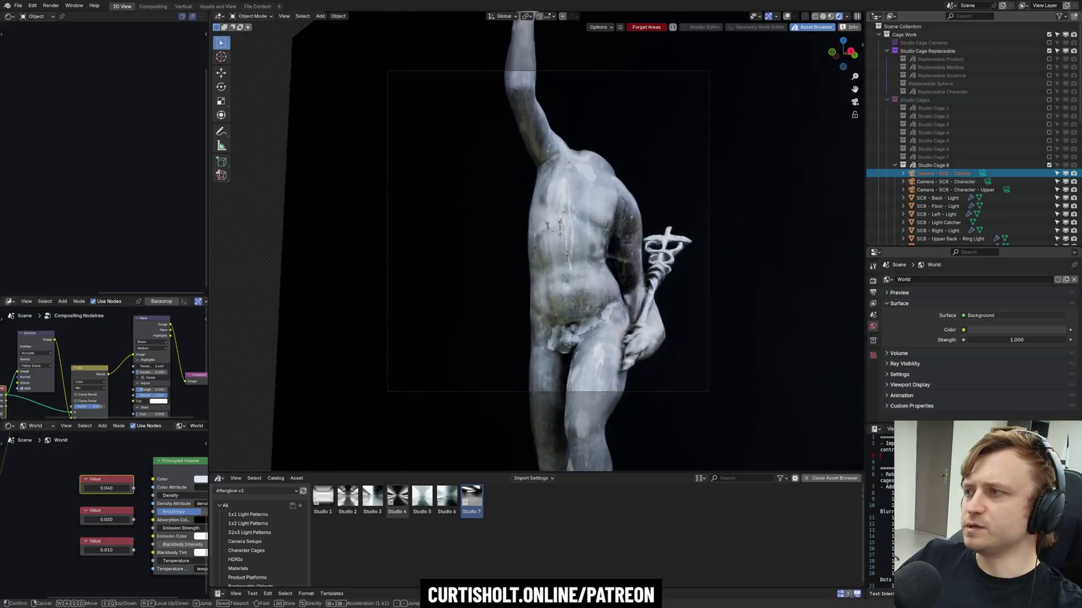
key("s")
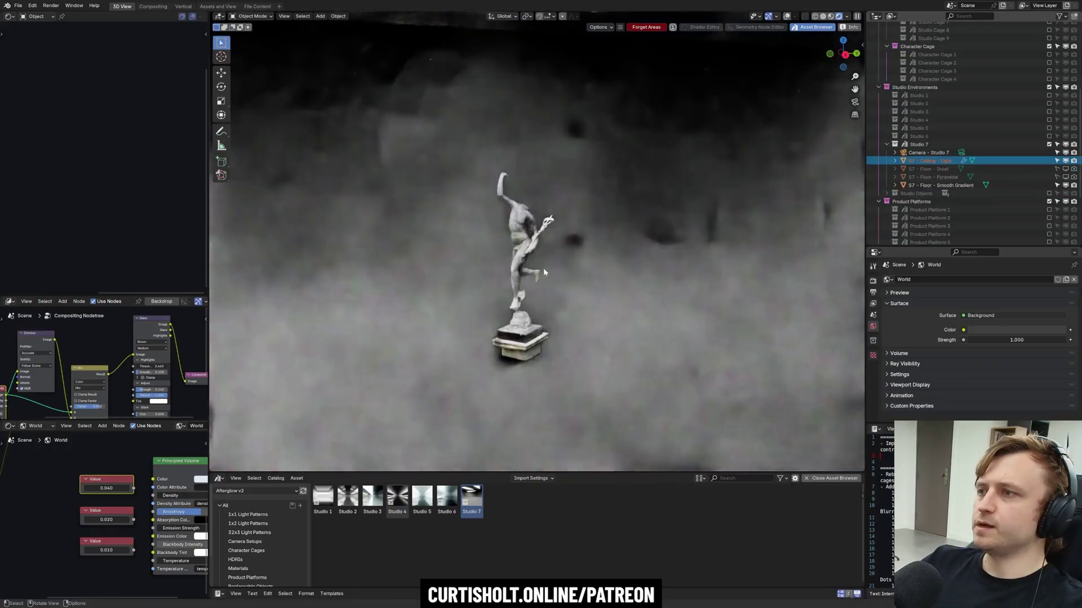
Unlink the scanned texture material from the statue and inspect its untextured surface in the Studio 7 environment.
scroll(540, 259, "up", 5)
scroll(540, 253, "up", 2)
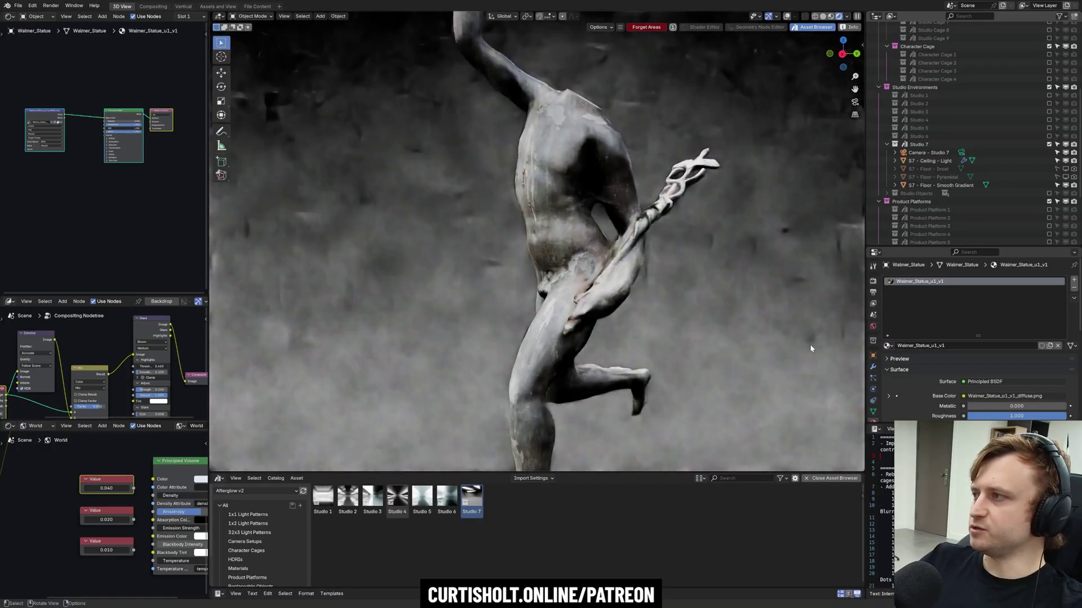
scroll(658, 309, "down", 3)
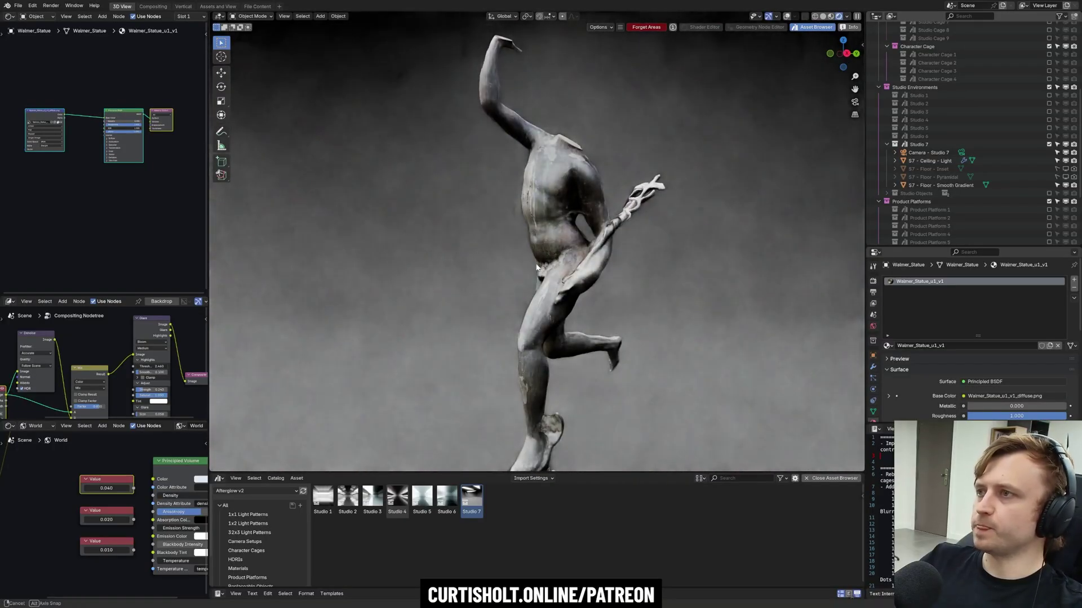
scroll(495, 217, "up", 5)
scroll(557, 261, "down", 3)
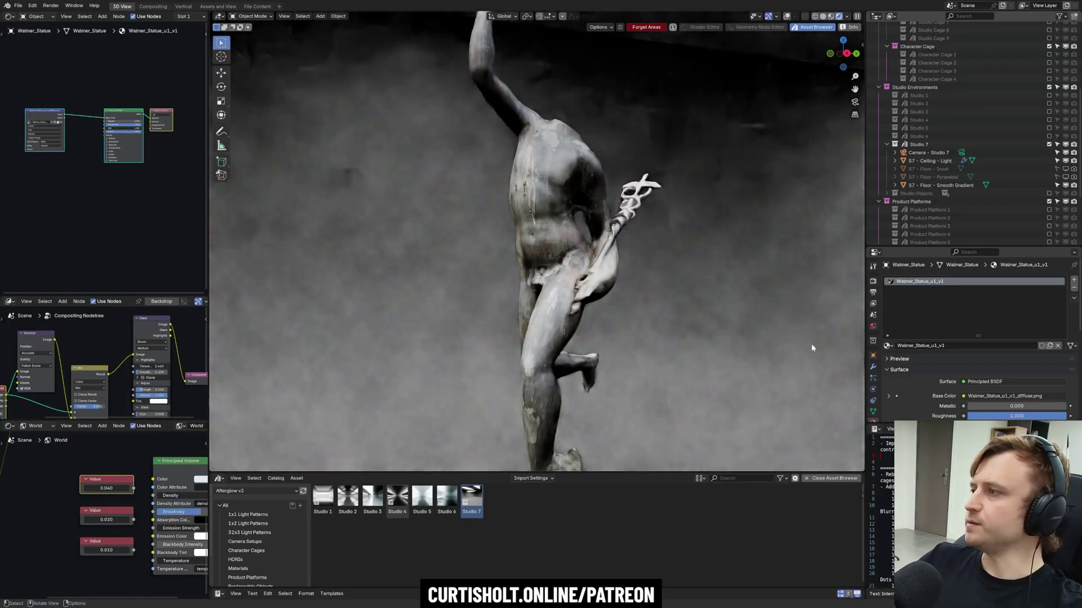
left_click(1057, 345)
middle_click_drag(750, 358, 669, 358)
scroll(668, 362, "down", 4)
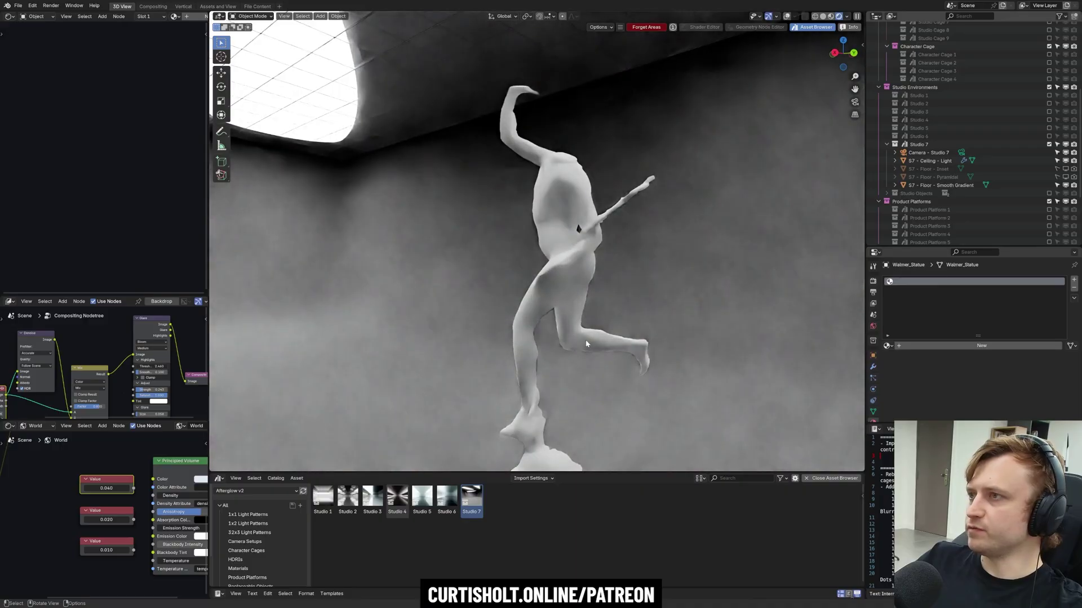
middle_click_drag(536, 337, 471, 386)
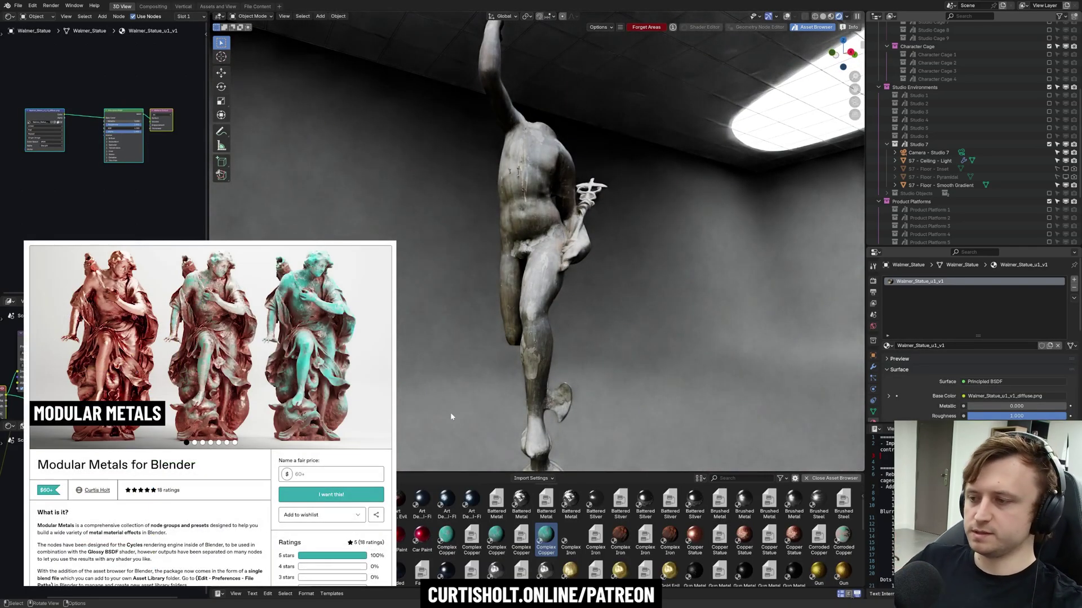
Check the file path of the Modular Metals v2 asset library in the preferences and close them.
scroll(472, 569, "up", 1)
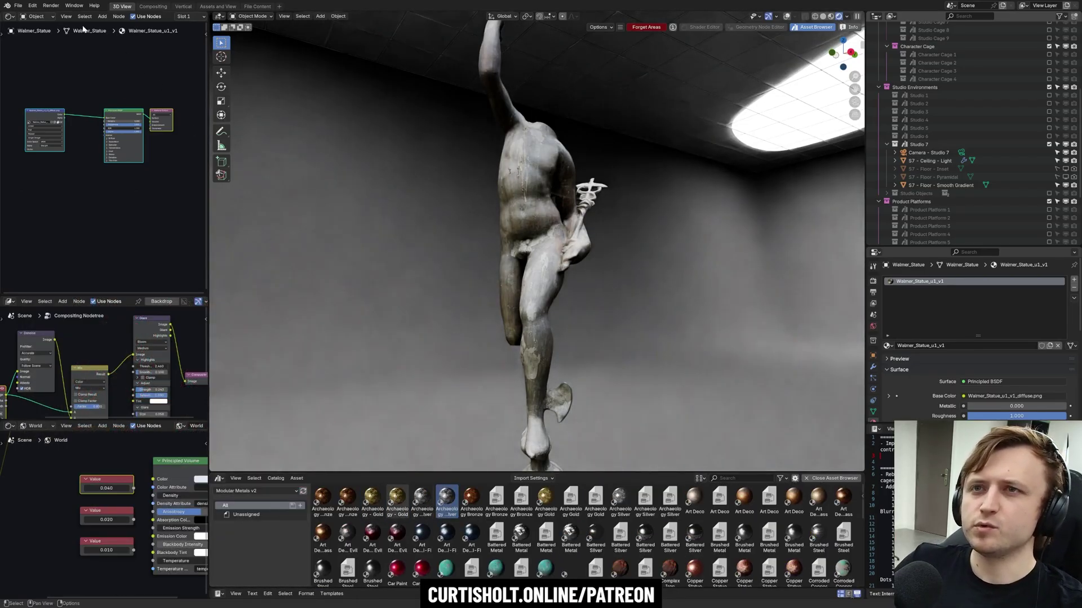
left_click(53, 118)
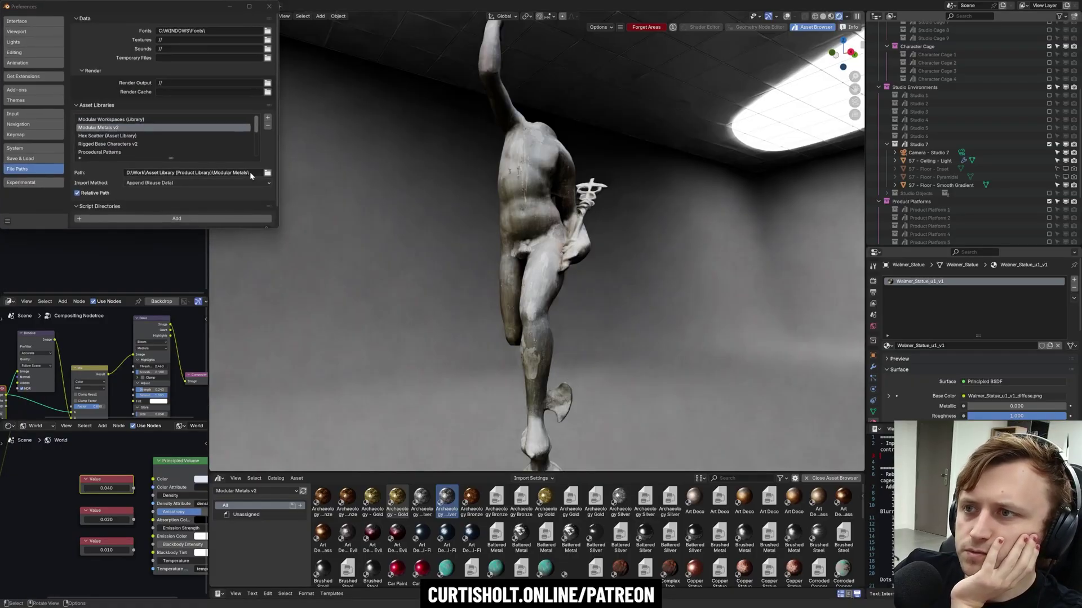
left_click(269, 6)
Replace the statue's material with a Complex Iron preset from the Modular Metals v2 library.
scroll(471, 516, "down", 2)
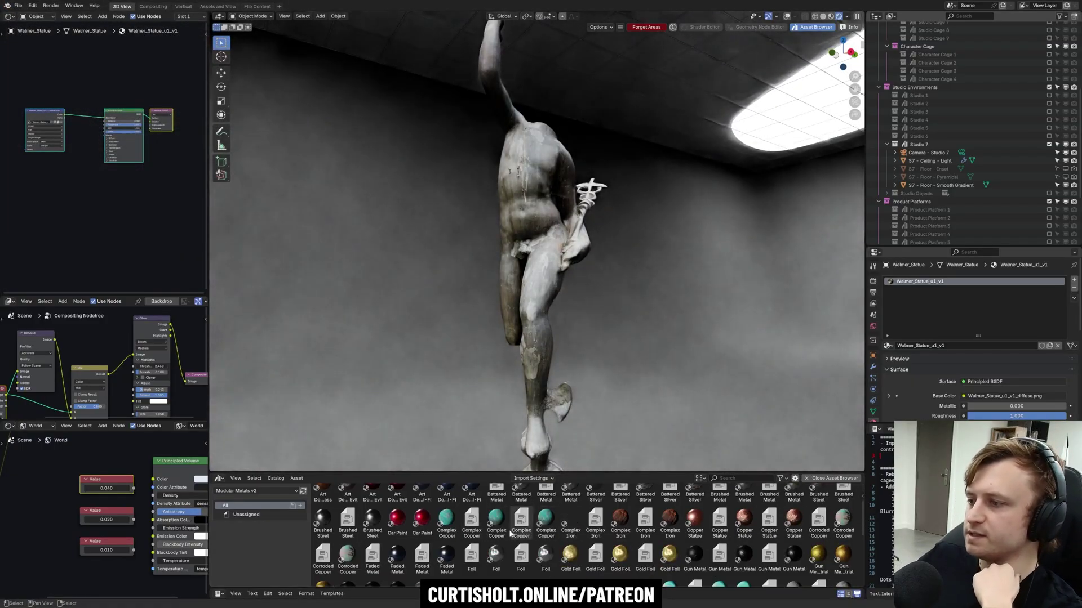
scroll(542, 509, "down", 1)
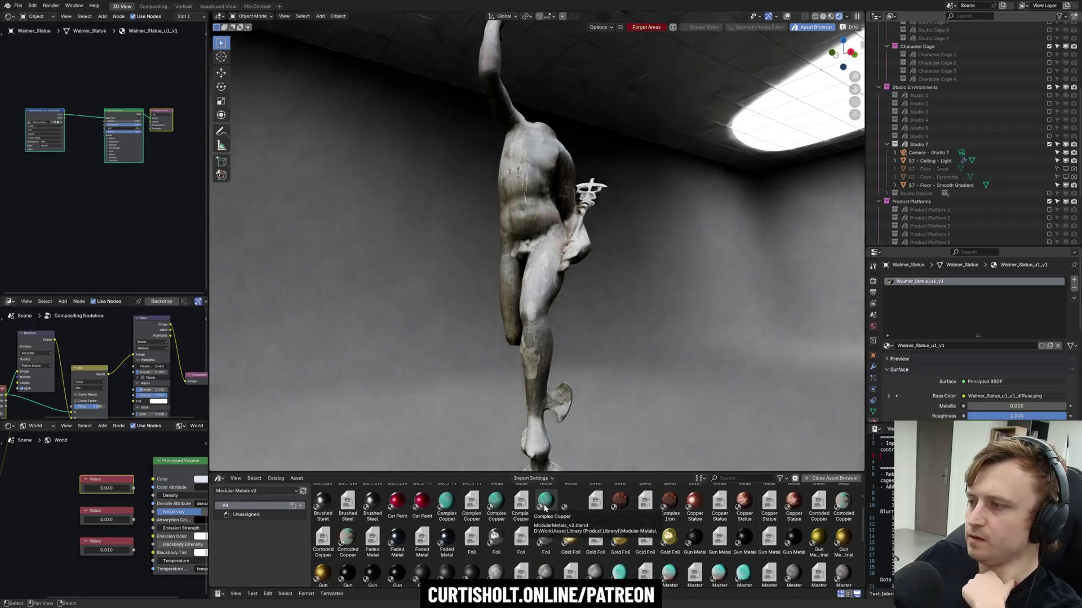
left_click_drag(569, 503, 554, 466)
left_click_drag(540, 261, 570, 515)
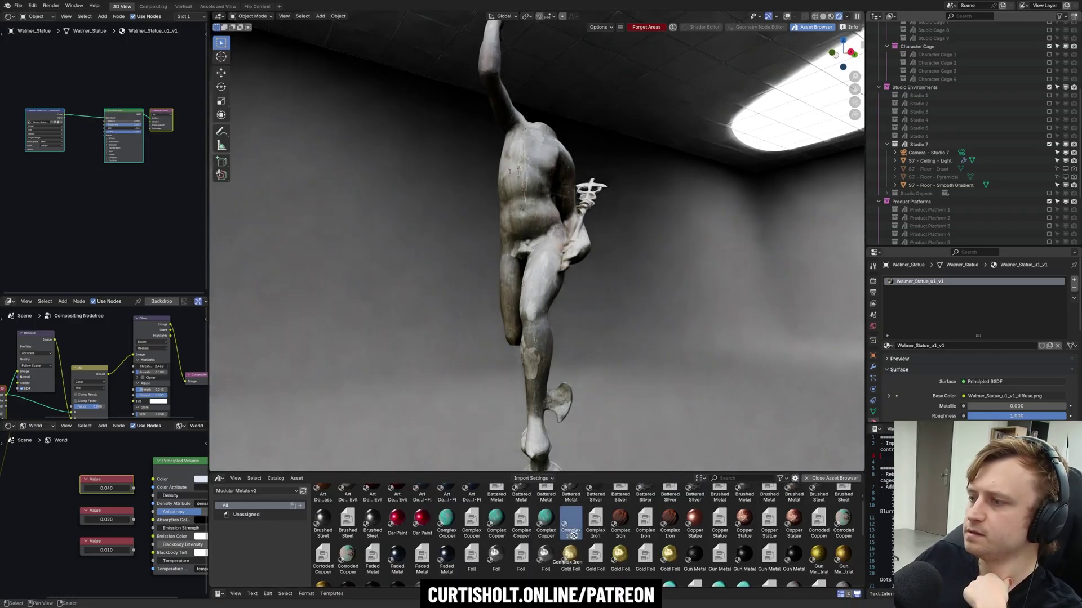
left_click_drag(670, 518, 544, 265)
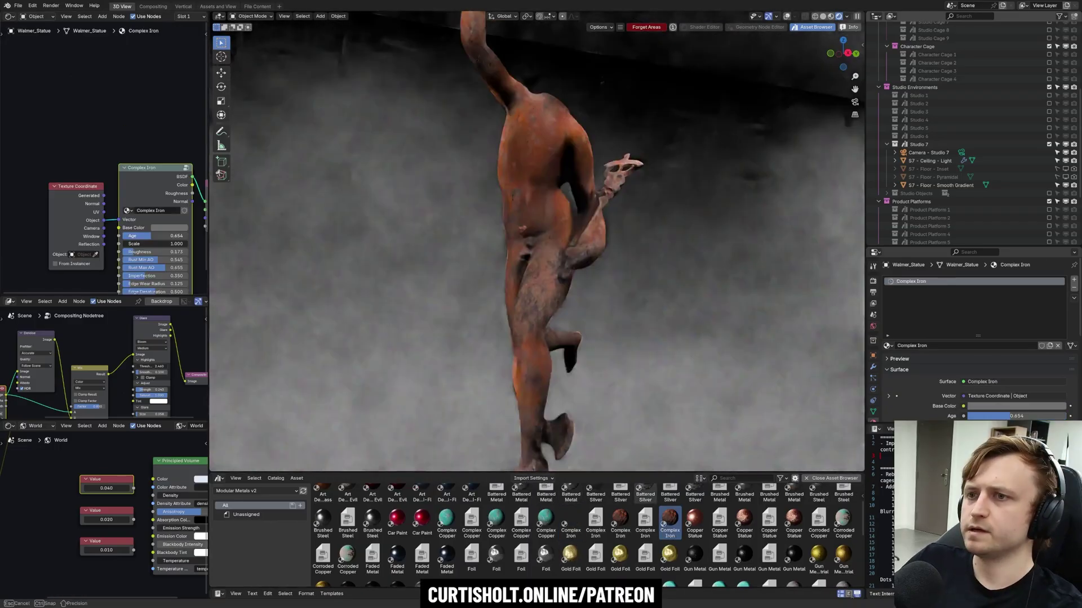
Set the Complex Iron material's Age to 0.450 and its Scale to 1.220.
left_click_drag(150, 235, 134, 237)
middle_click_drag(539, 226, 476, 206)
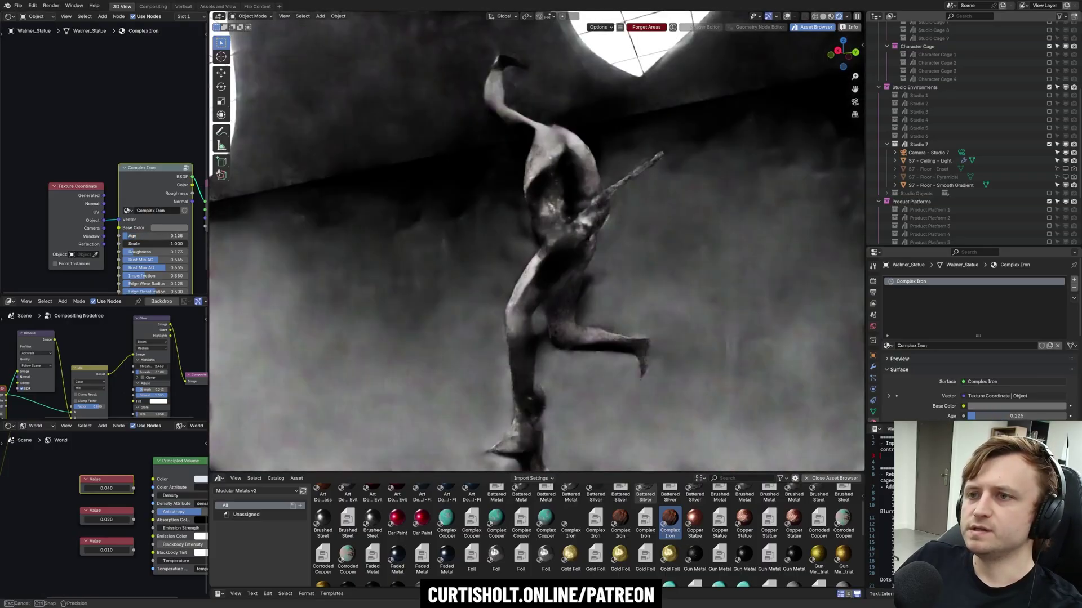
left_click_drag(148, 236, 175, 235)
scroll(143, 242, "up", 2)
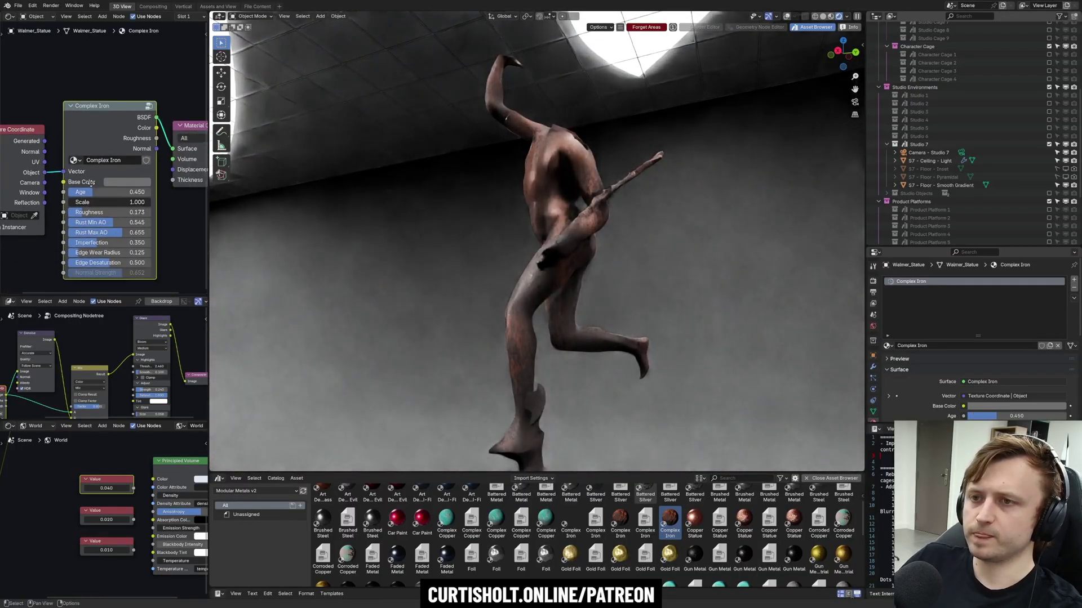
left_click_drag(92, 197, 116, 197)
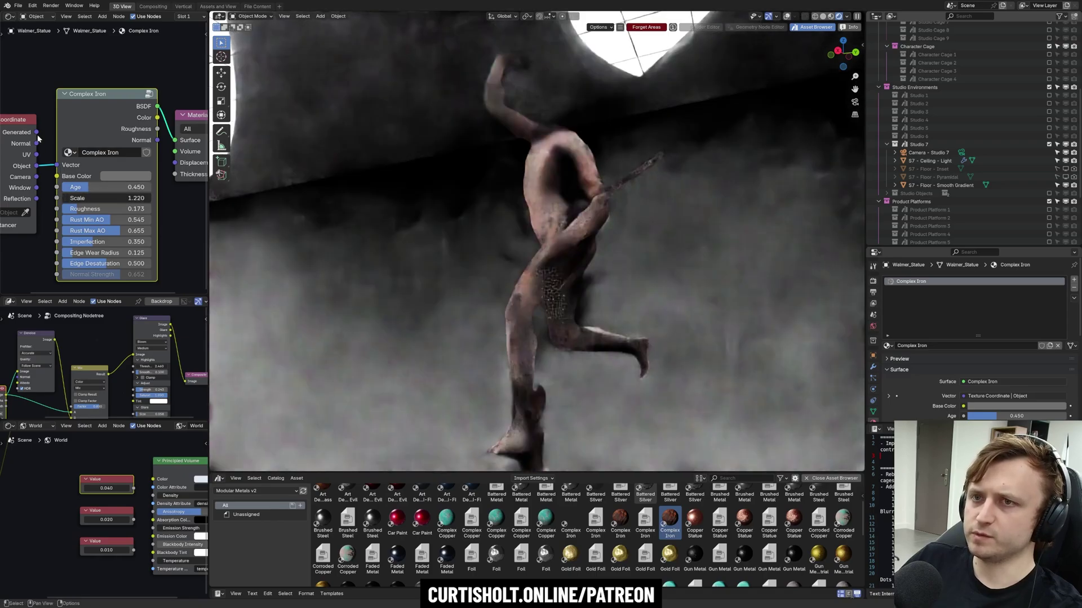
left_click_drag(60, 165, 58, 164)
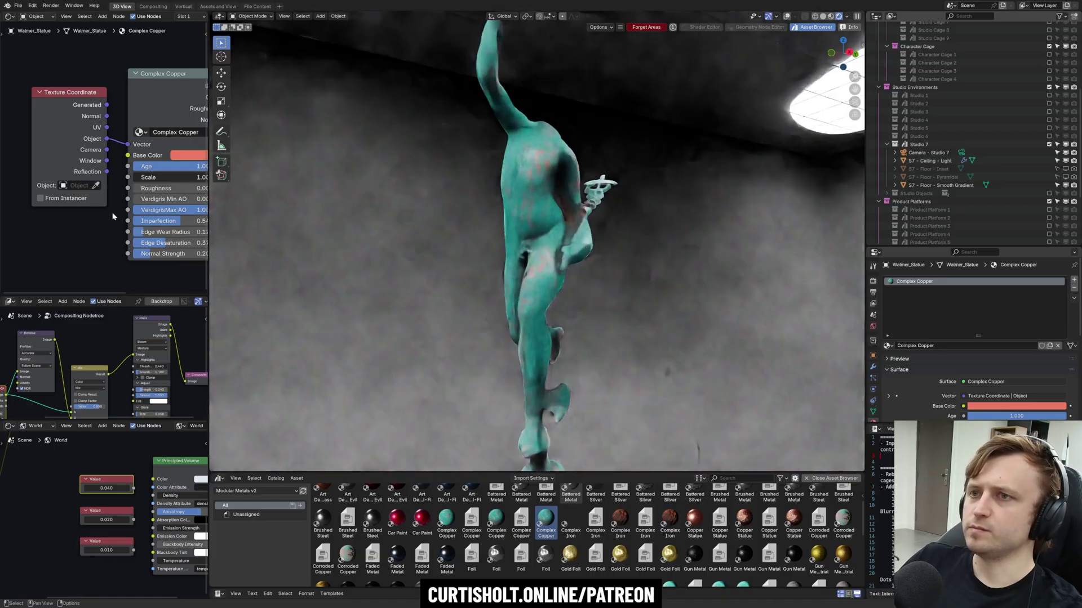
Set the Age of the statue's Complex Copper material to 0.467 and fly the camera to a closer front view.
left_click_drag(202, 166, 168, 167)
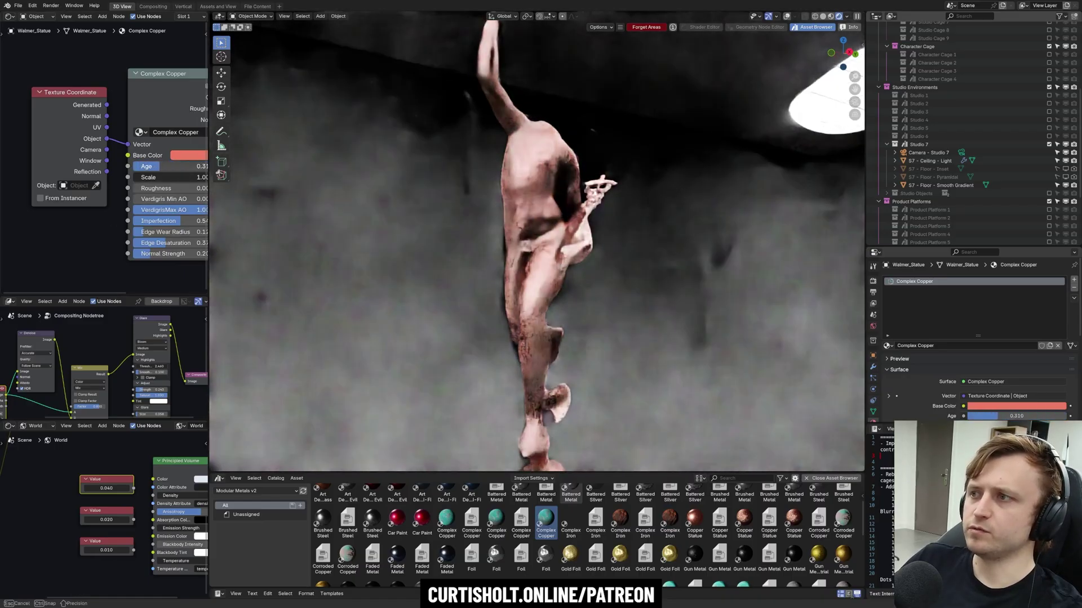
left_click_drag(168, 167, 175, 166)
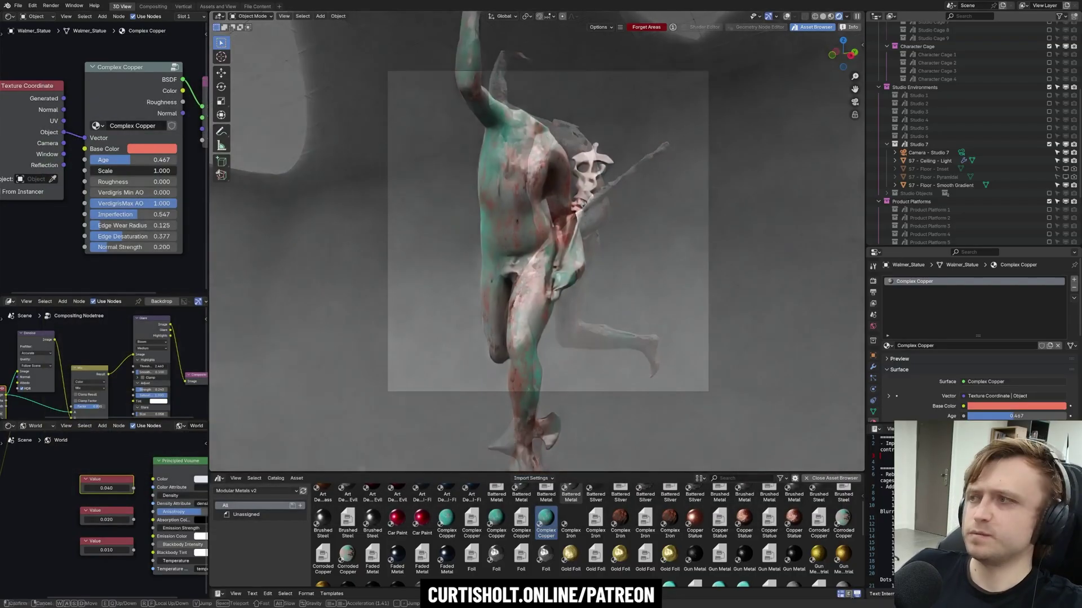
left_click(596, 239)
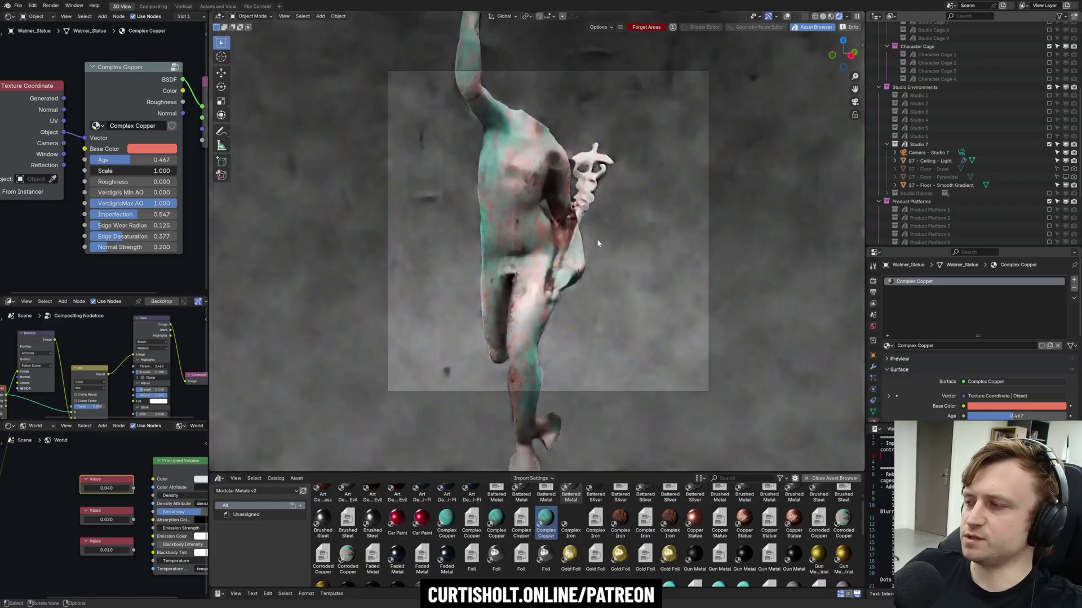
Replace the statue's copper material with the Iron Statue preset and view the whole figure with its pedestal.
middle_click_drag(614, 327, 557, 389)
scroll(468, 428, "down", 6)
scroll(468, 427, "up", 2)
scroll(496, 547, "down", 2)
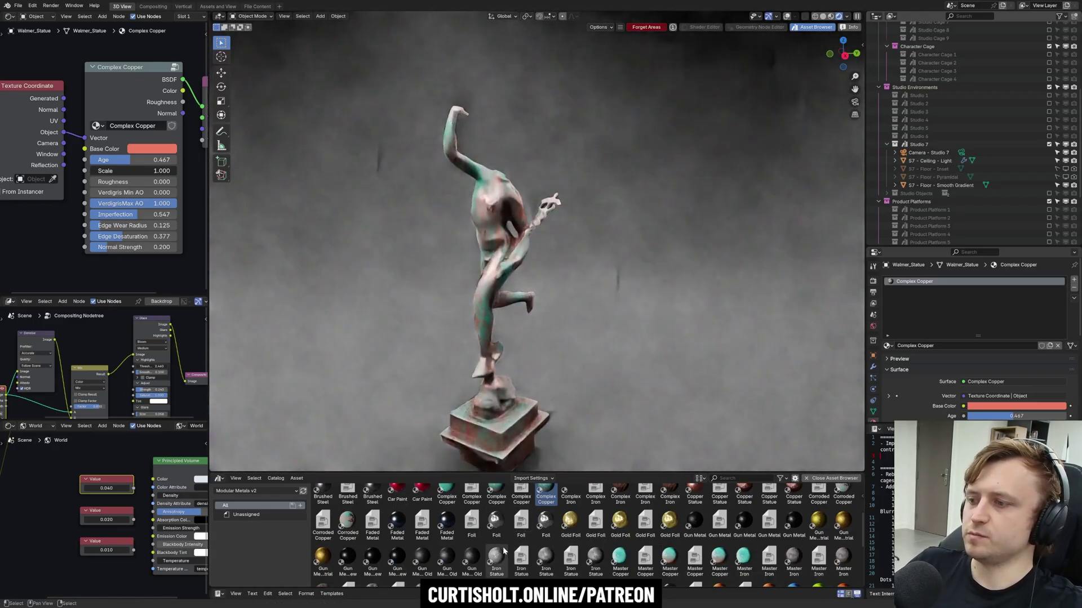
scroll(491, 559, "down", 2)
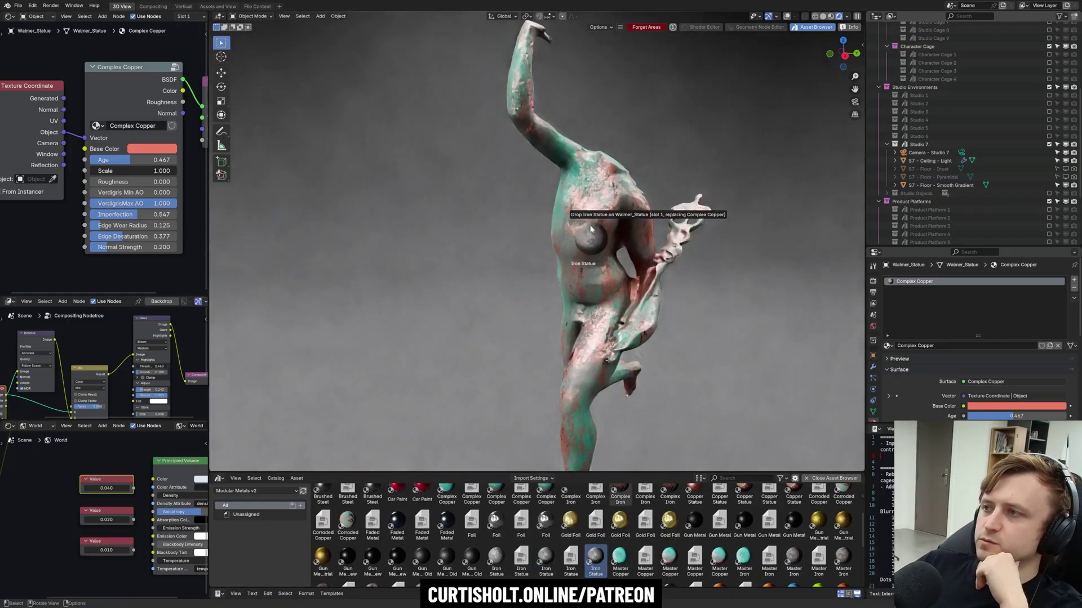
left_click_drag(591, 228, 591, 229)
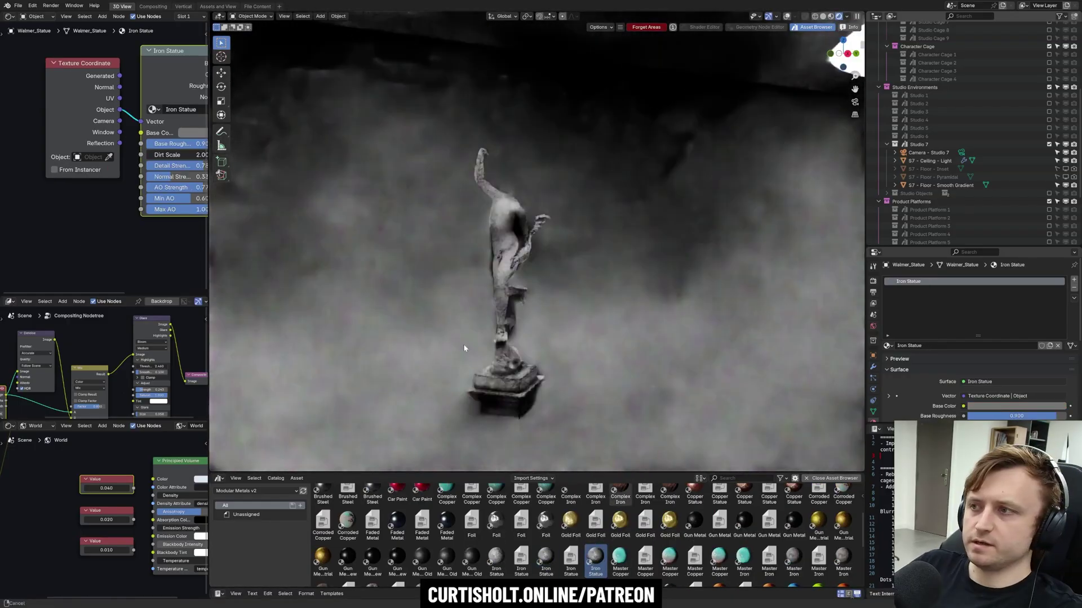
middle_click_drag(464, 348, 414, 344)
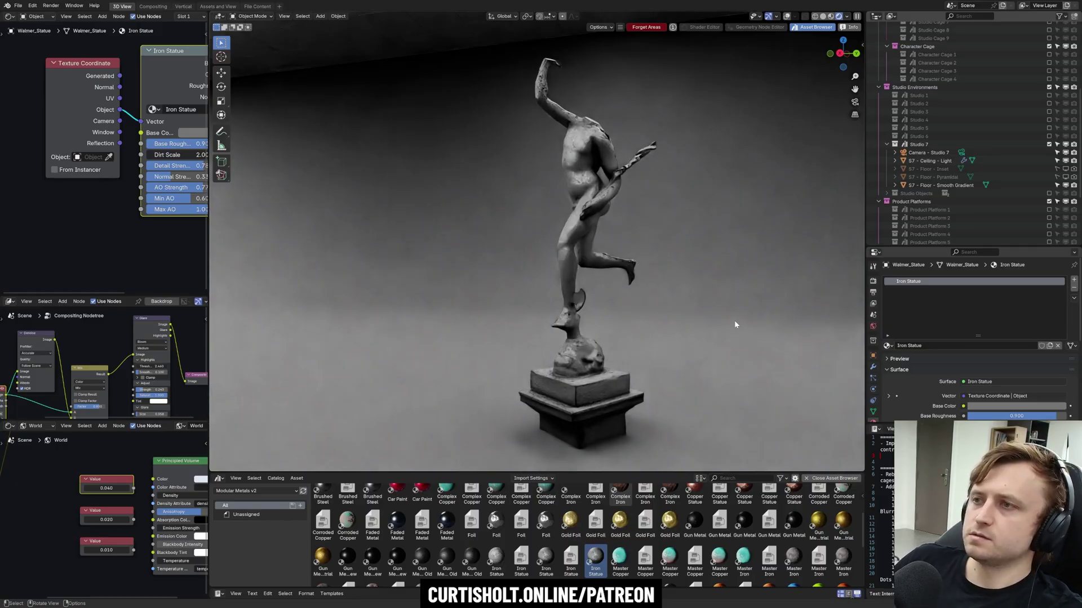
Give the flyaround camera a portrait custom resolution and frame the whole statue with its pedestal.
key("KP_0")
scroll(876, 398, "down", 2)
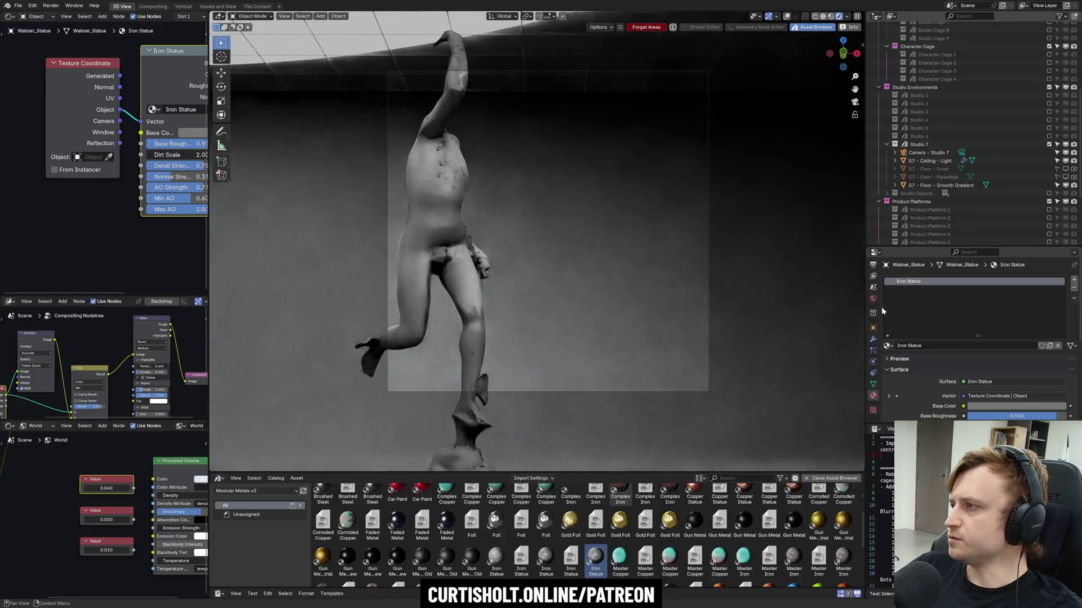
left_click(938, 152)
scroll(924, 192, "down", 3)
left_click(915, 205)
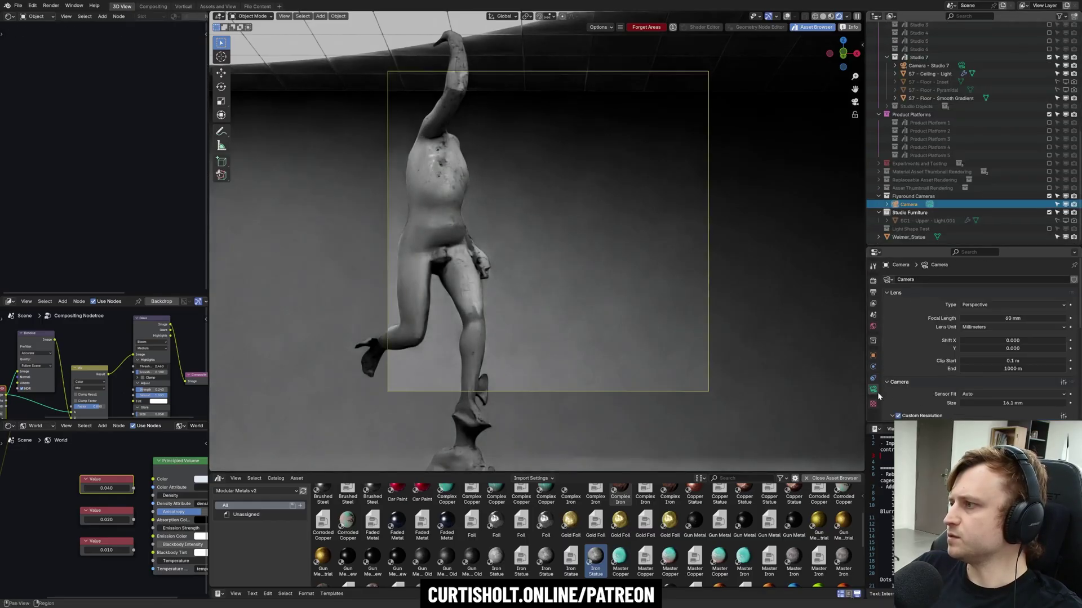
scroll(936, 376, "down", 3)
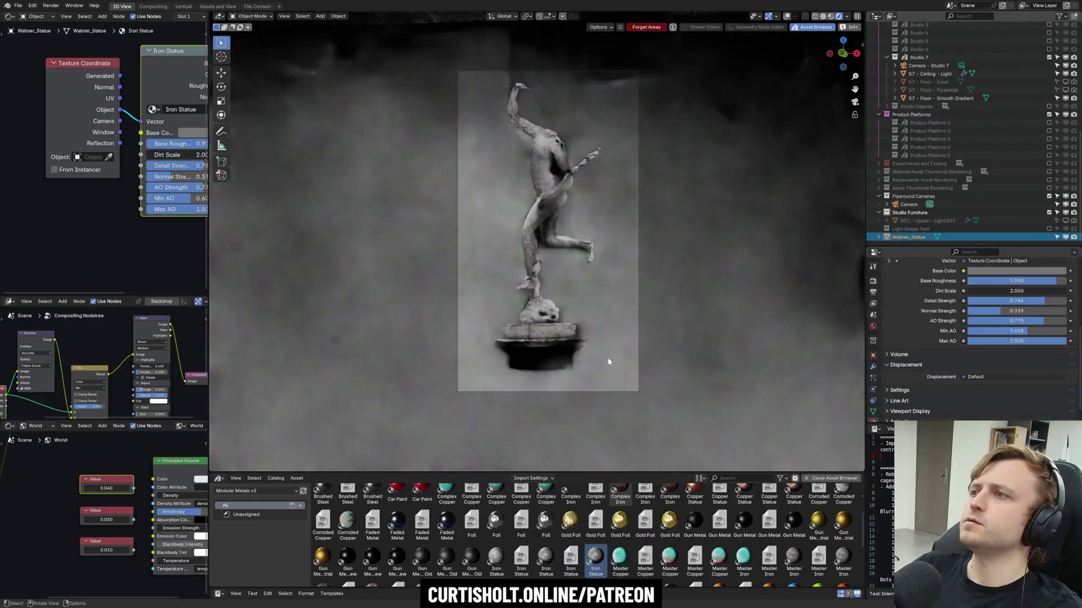
middle_click_drag(608, 358, 638, 306, "ctrl")
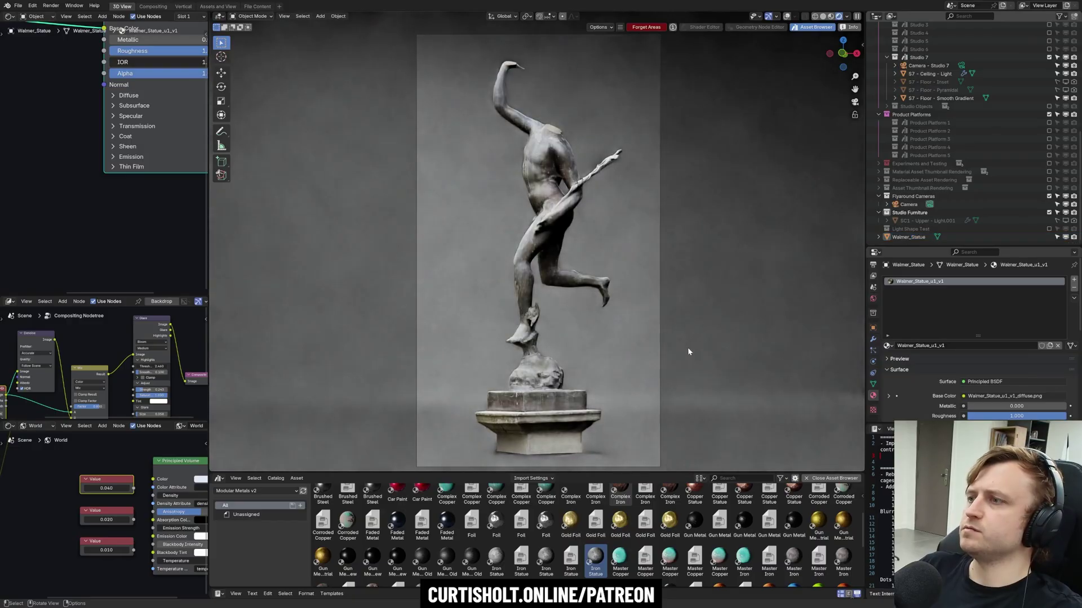
Set the Studio 7 smooth gradient floor material's Roughness to 0.157 and Metallic to 0.196.
left_click(646, 309)
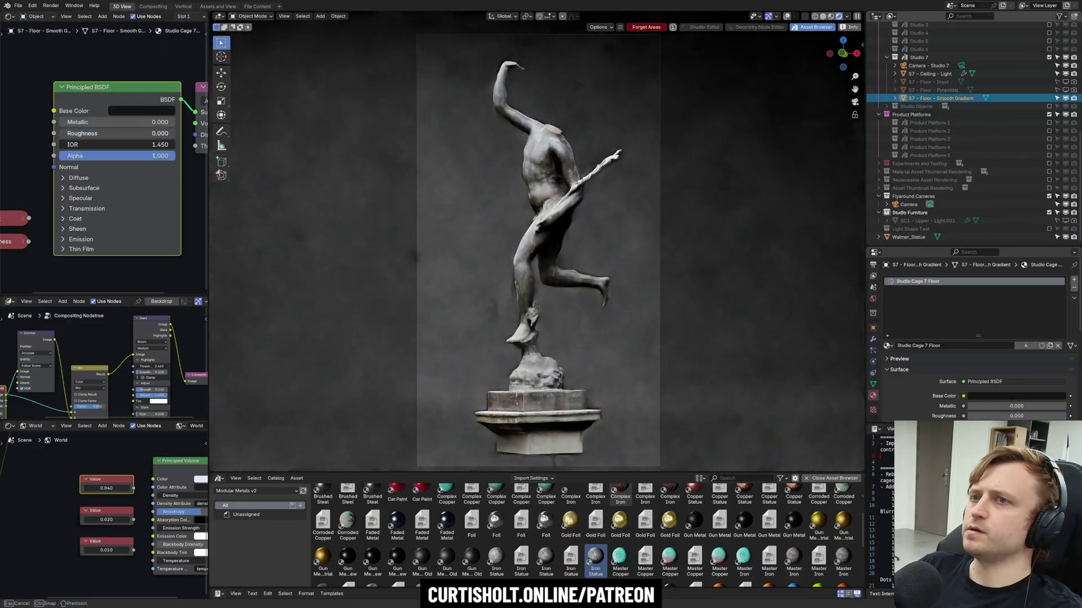
left_click_drag(60, 133, 77, 133)
left_click_drag(90, 123, 113, 122)
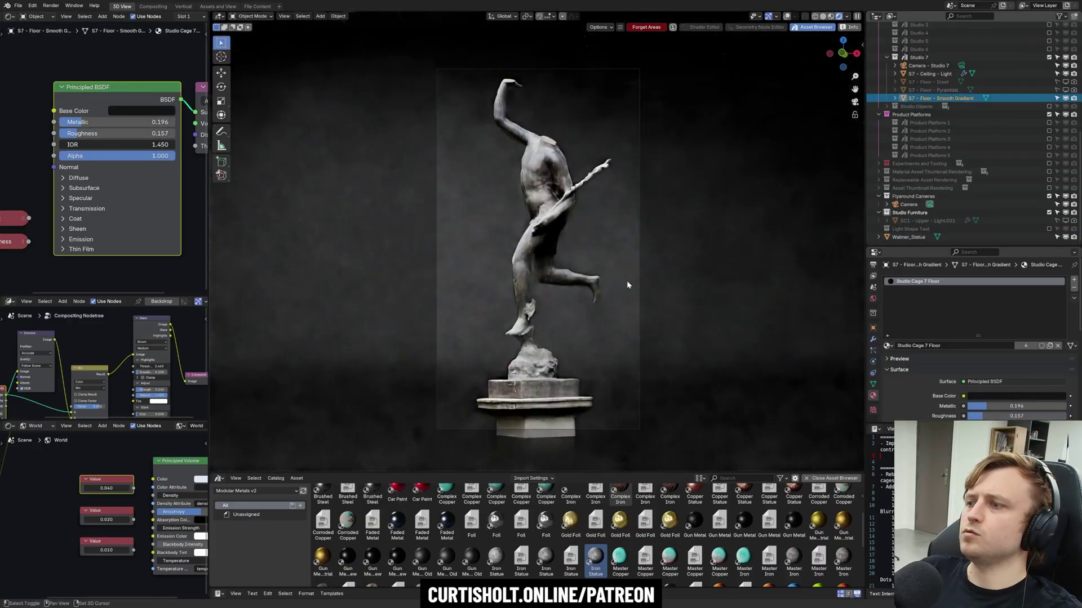
middle_click_drag(627, 282, 627, 310, "shift")
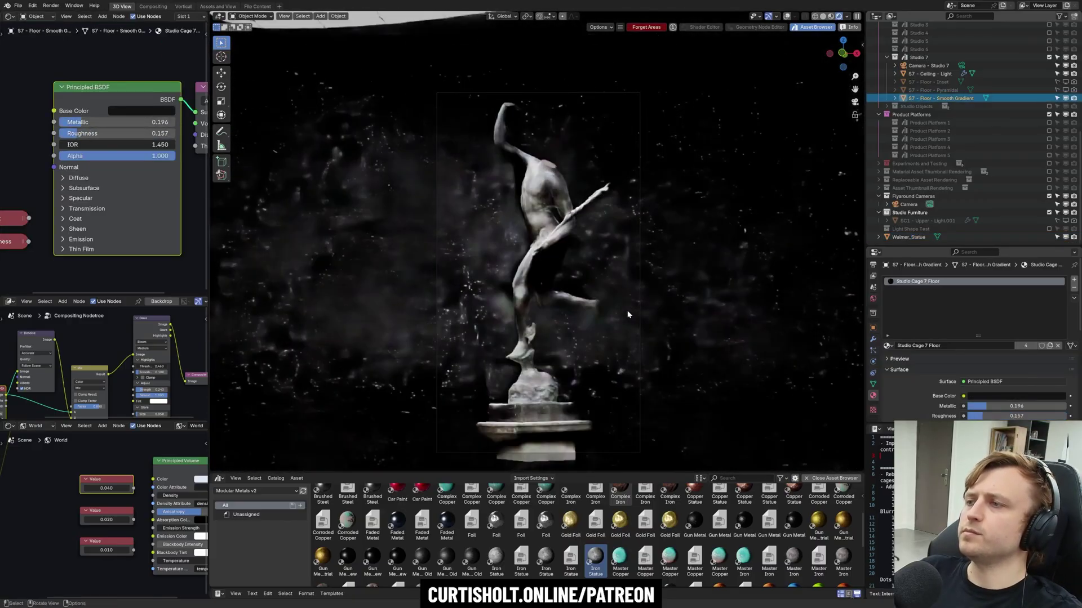
Connect a different colour ramp pattern to the emission colour of the Studio 7 Mapped Ceiling Light material.
left_click(298, 259)
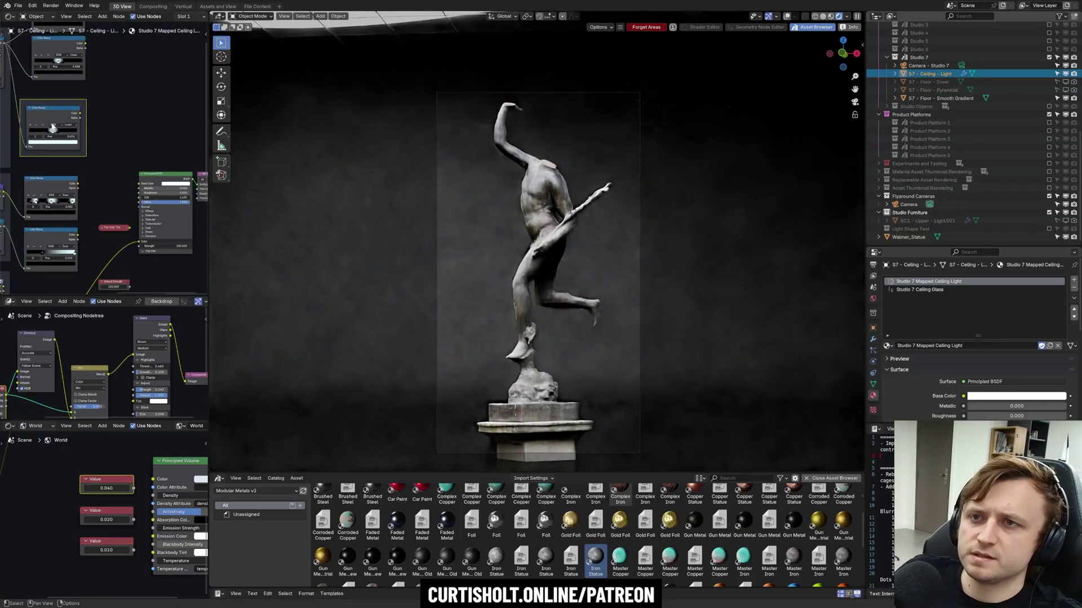
left_click_drag(135, 238, 139, 242)
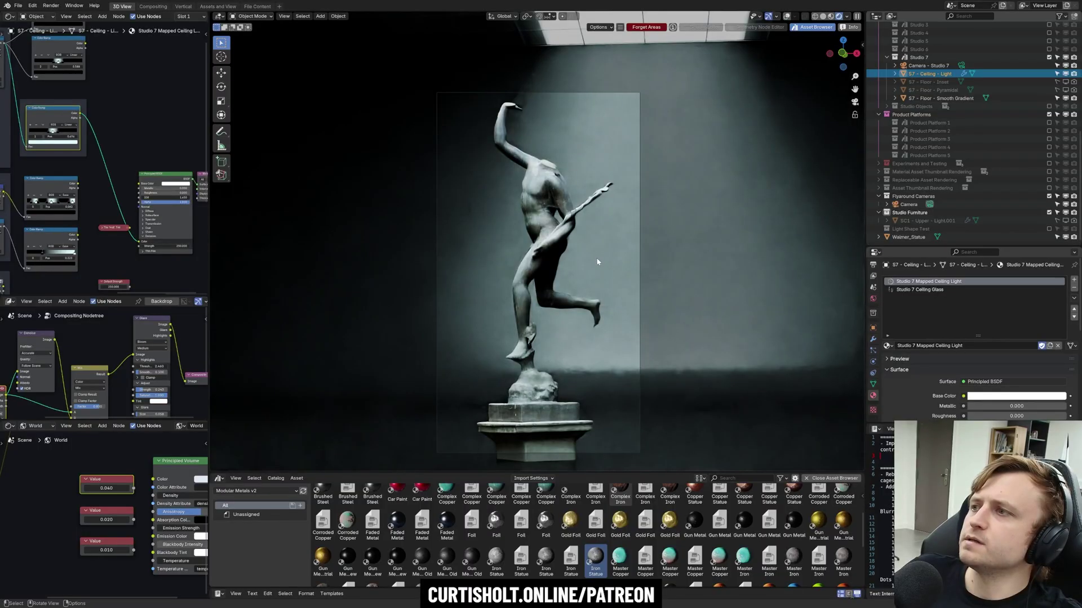
Return to the flyaround camera's view of the statue and set its focal length to 48.4 mm.
scroll(598, 261, "up", 1)
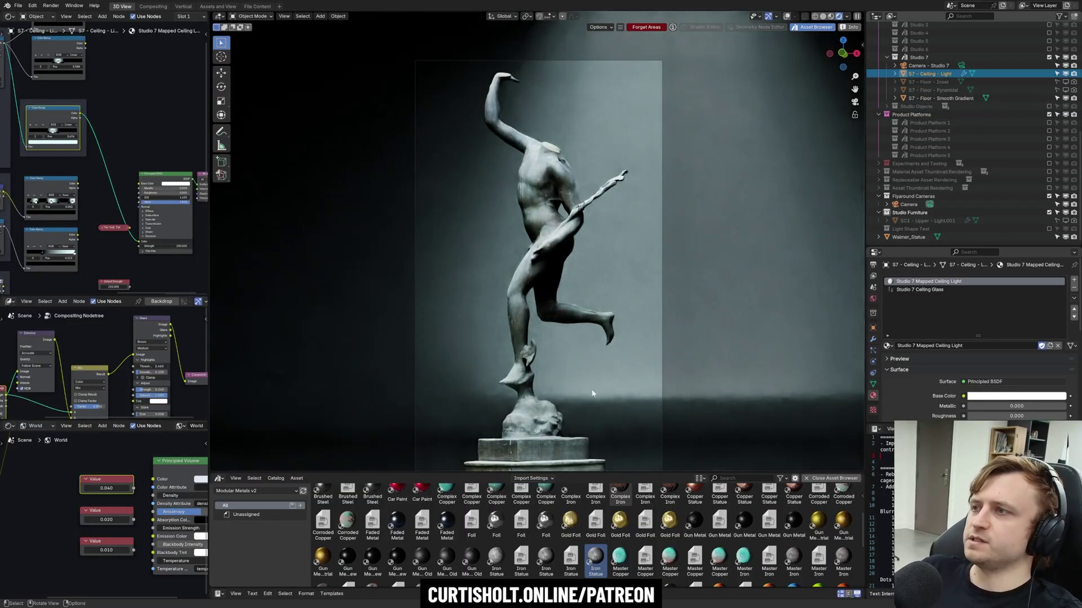
key("KP_0")
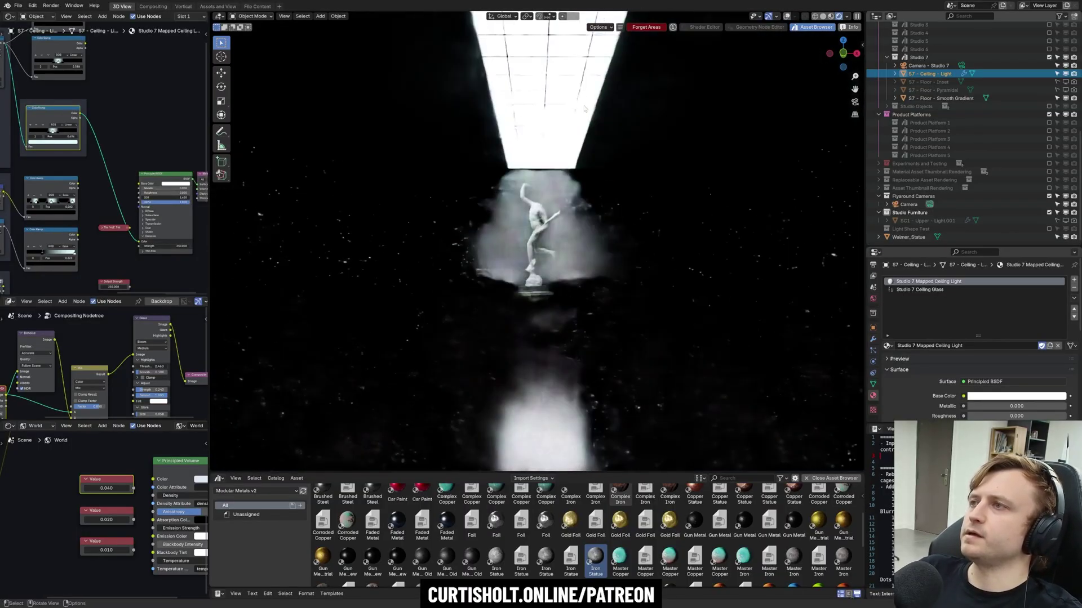
key("KP_0")
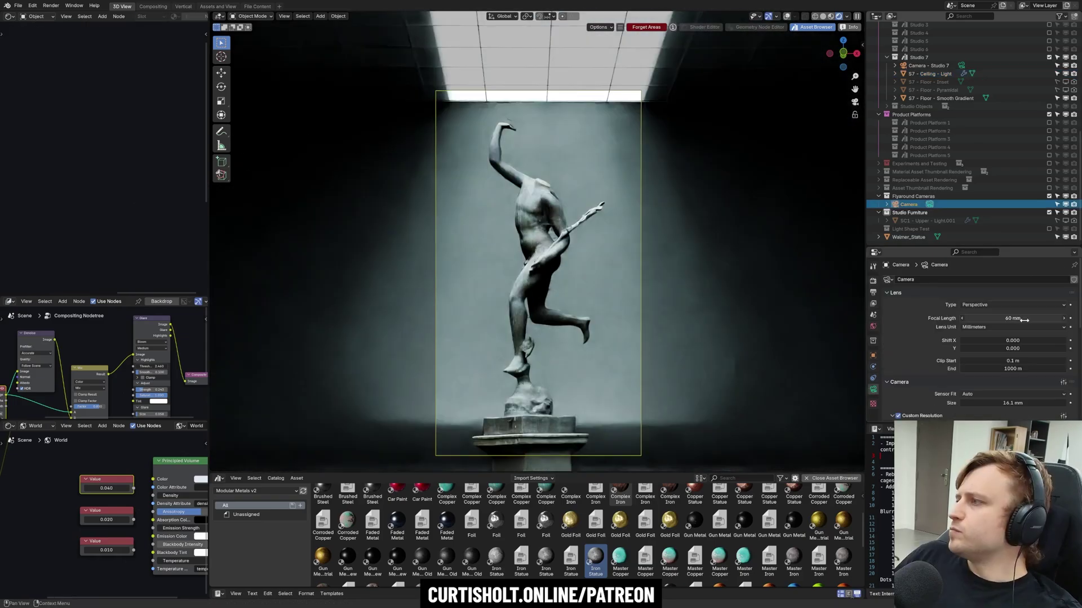
left_click_drag(1014, 318, 958, 318)
Fly the camera closer so the statue and pedestal fill the portrait frame, and close the asset browser.
key("shift+grave")
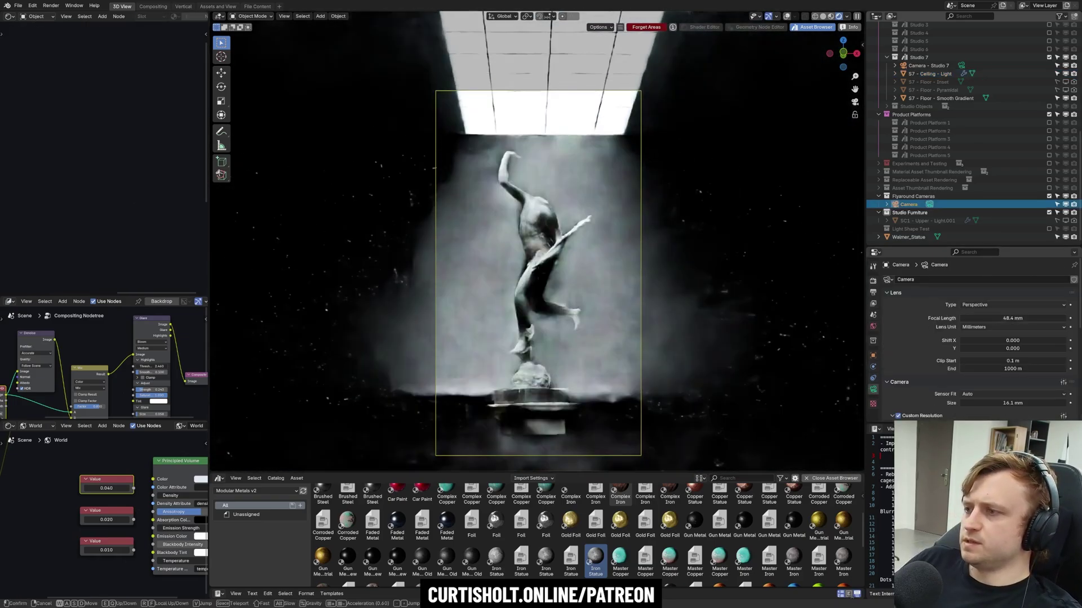
key("w")
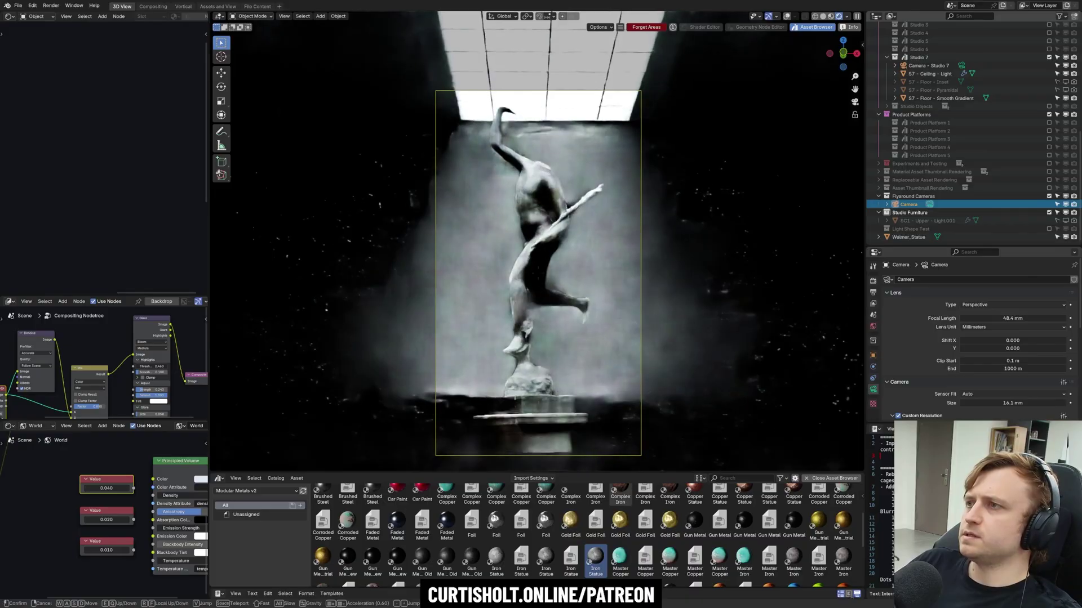
key("w")
key("s")
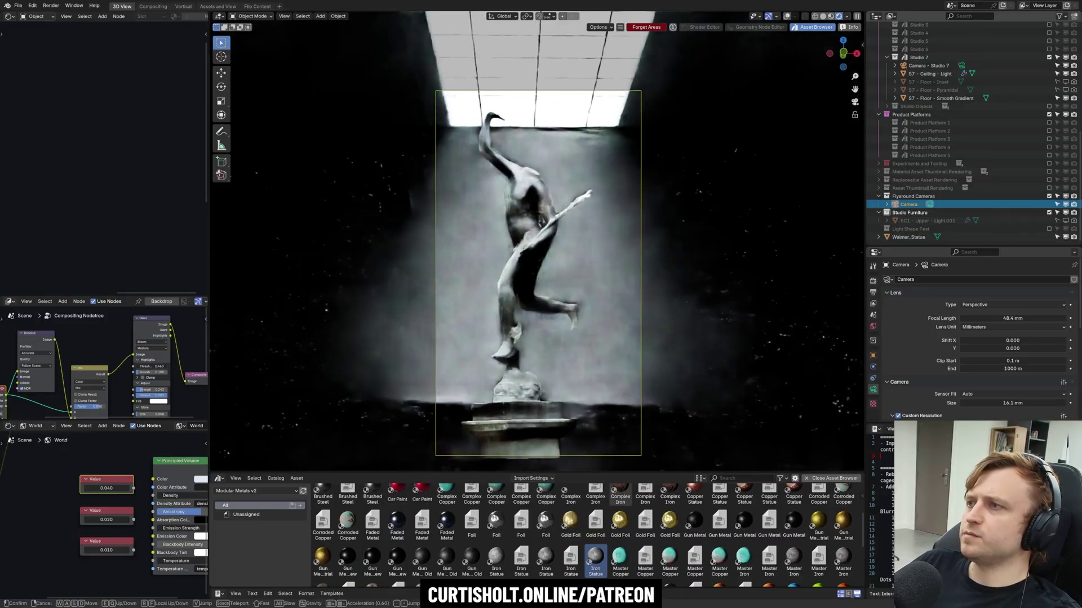
left_click(668, 401)
middle_click_drag(669, 401, 671, 375, "shift")
middle_click_drag(671, 375, 712, 415, "ctrl")
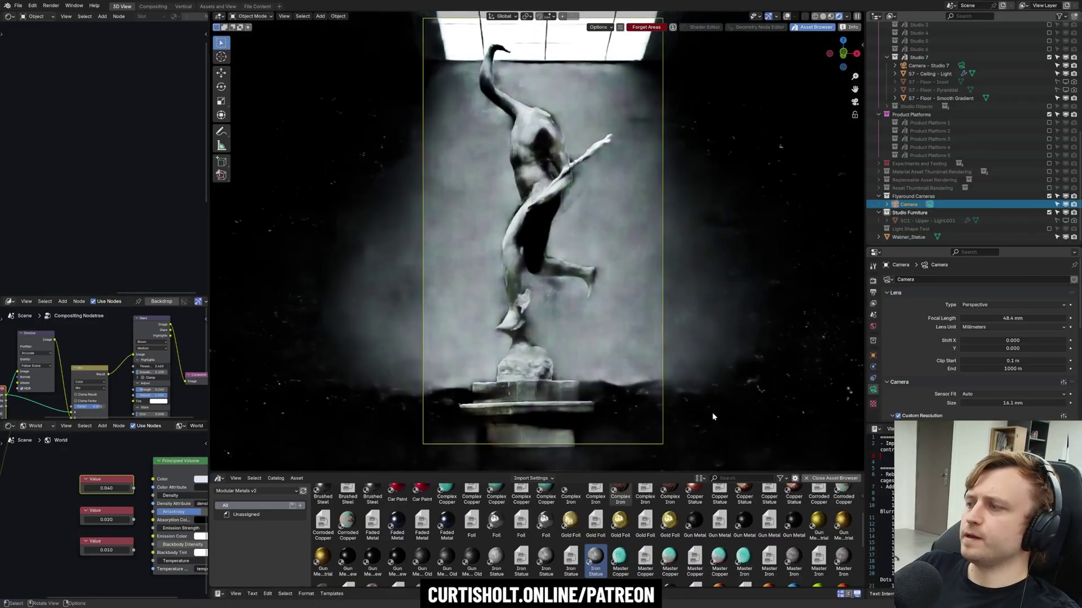
left_click(830, 477)
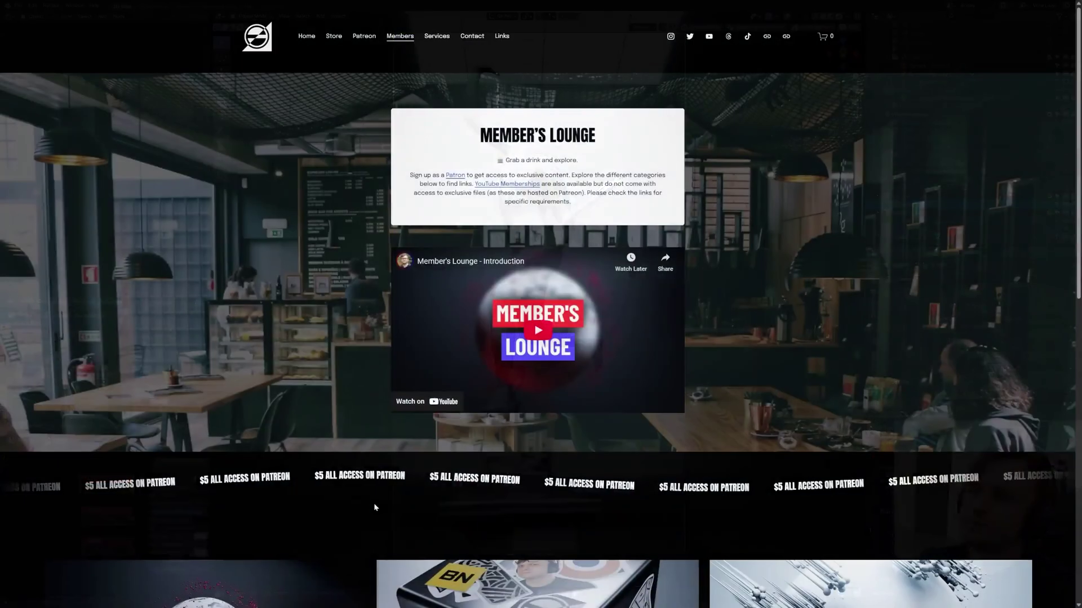
Switch to the web browser, look over the Member's Lounge categories and open the Development Zone page.
scroll(375, 507, "down", 5)
scroll(373, 502, "down", 5)
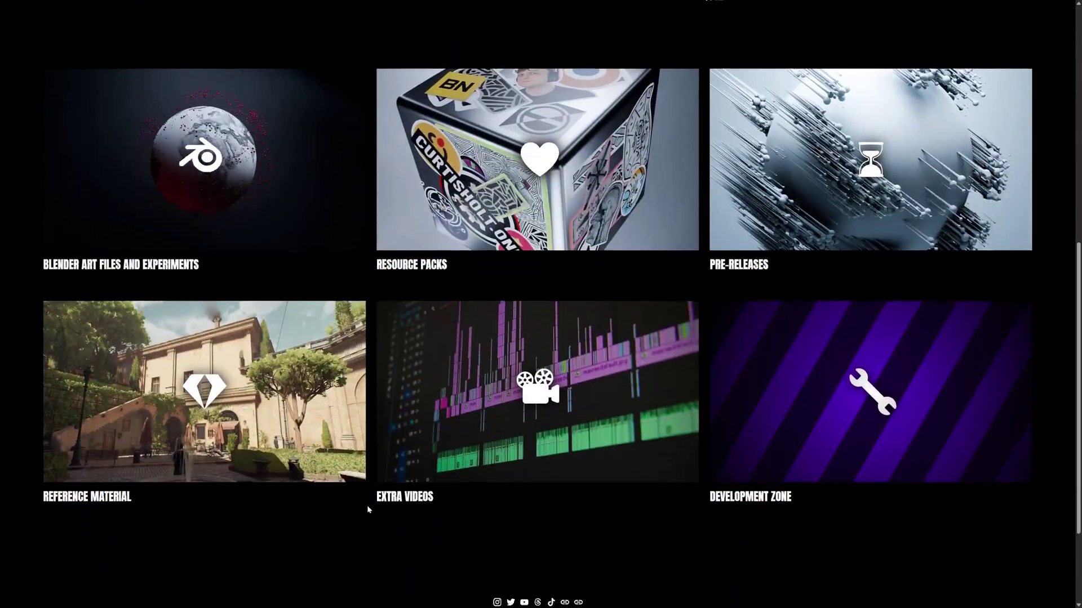
scroll(807, 543, "up", 2)
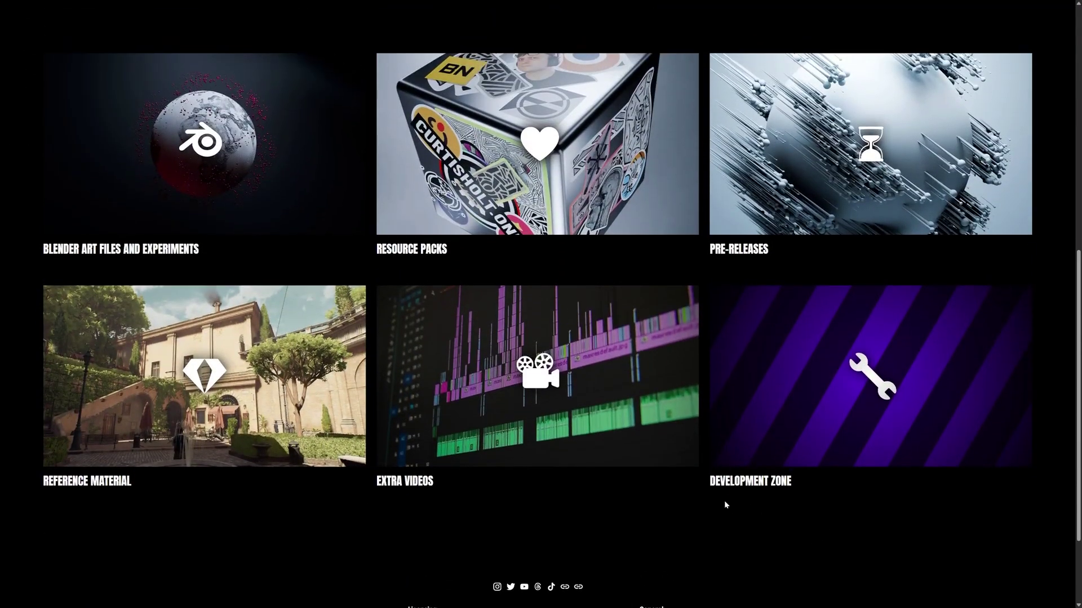
scroll(725, 504, "up", 4)
scroll(725, 507, "down", 3)
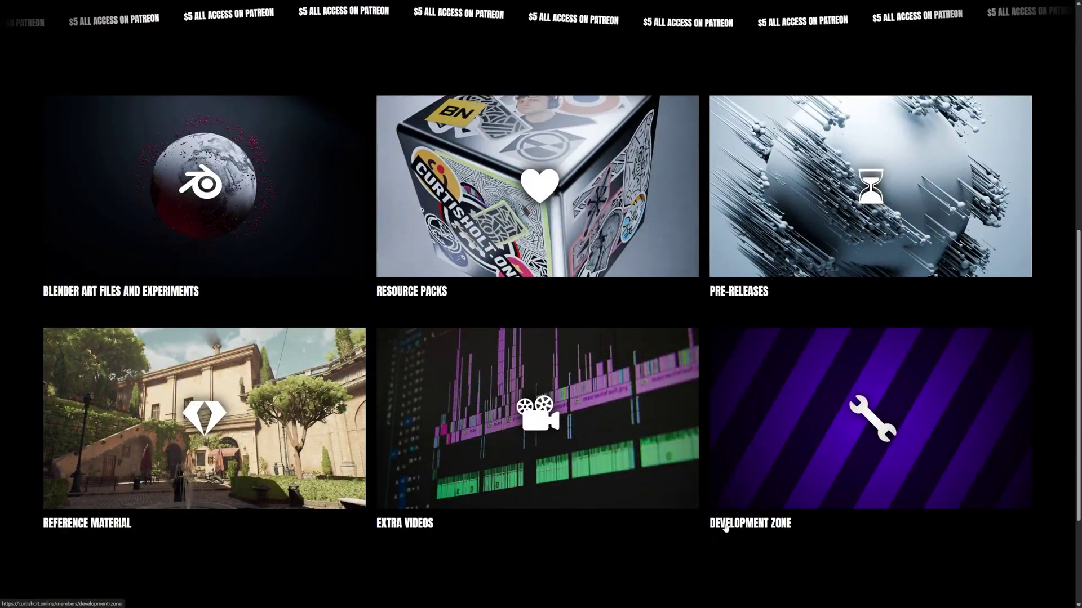
left_click(840, 508)
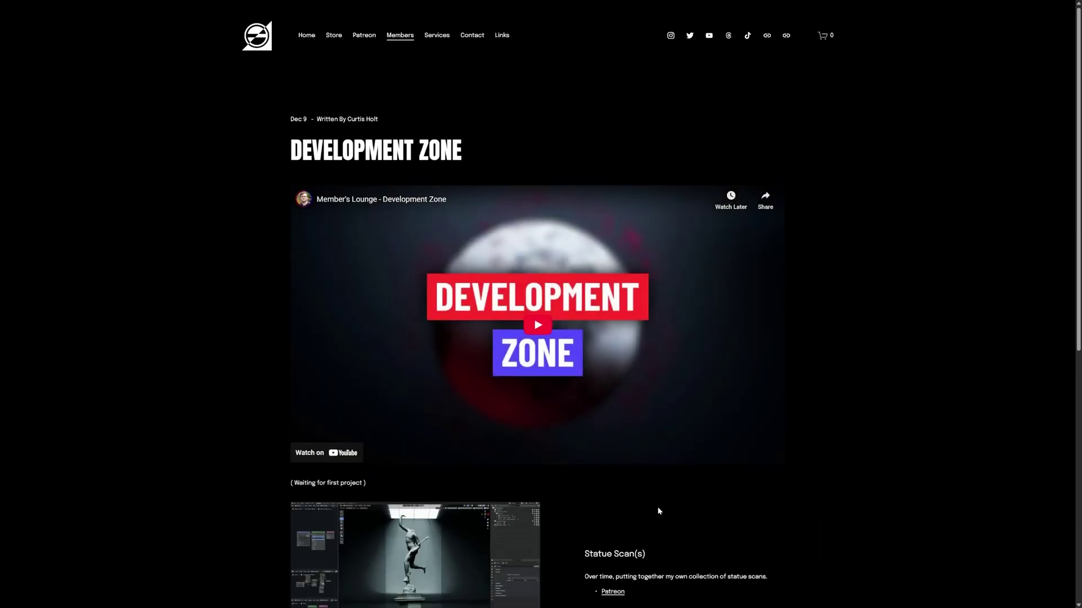
Look through the Development Zone page and open the Patreon post for the Statue Scan(s) project.
scroll(659, 511, "down", 3)
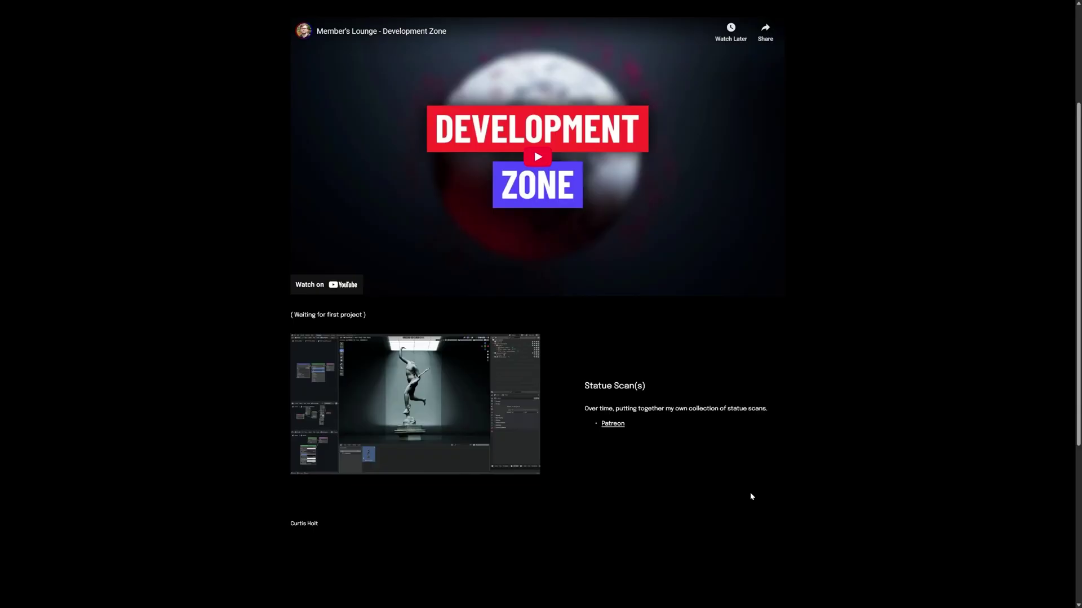
scroll(712, 508, "up", 3)
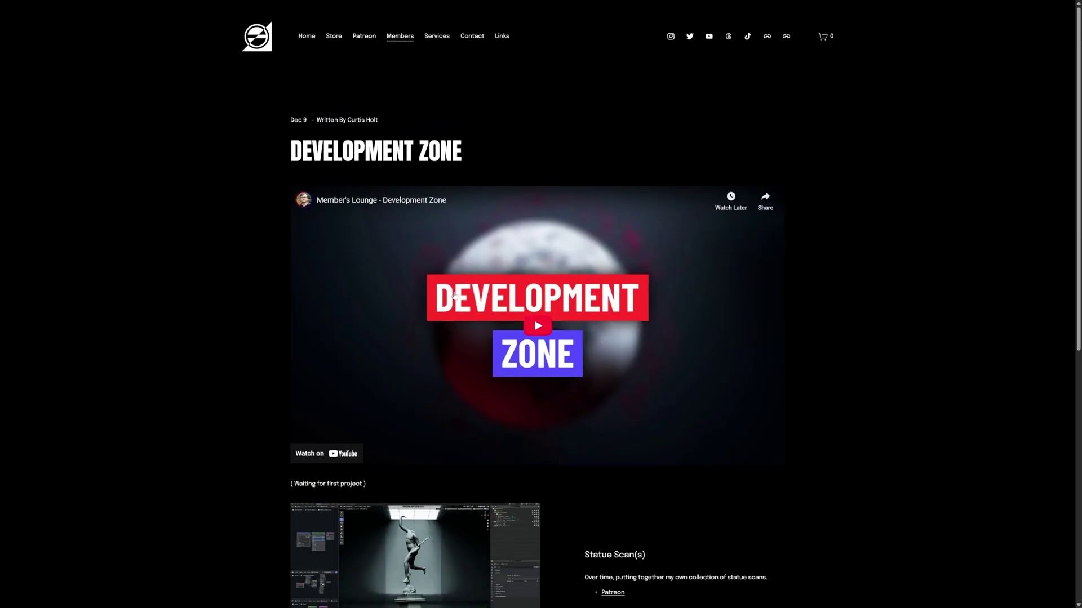
scroll(604, 423, "down", 3)
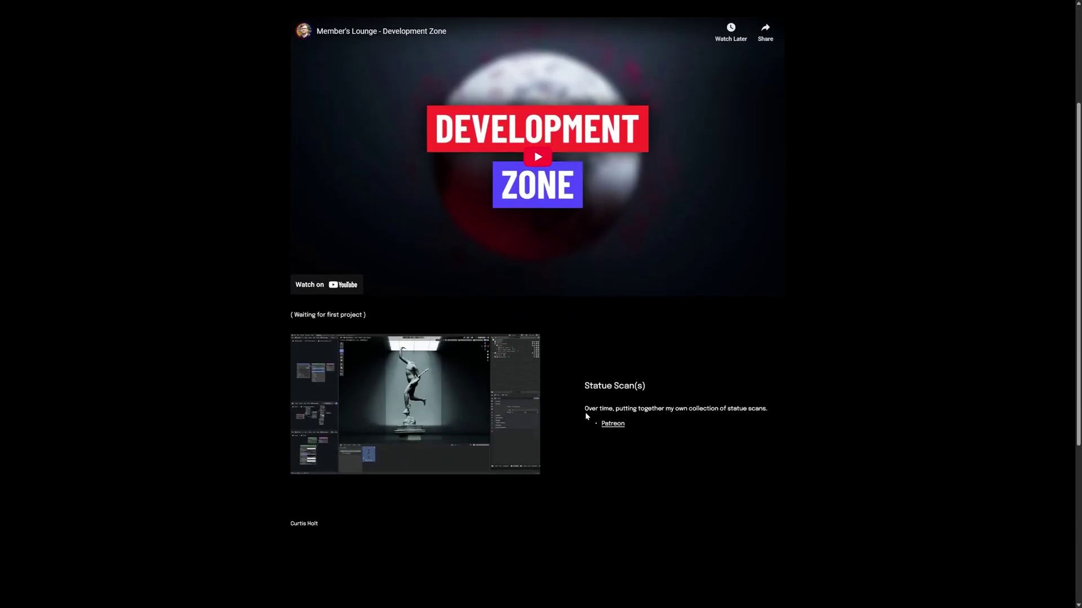
scroll(569, 459, "up", 3)
scroll(569, 458, "down", 3)
scroll(531, 267, "down", 1)
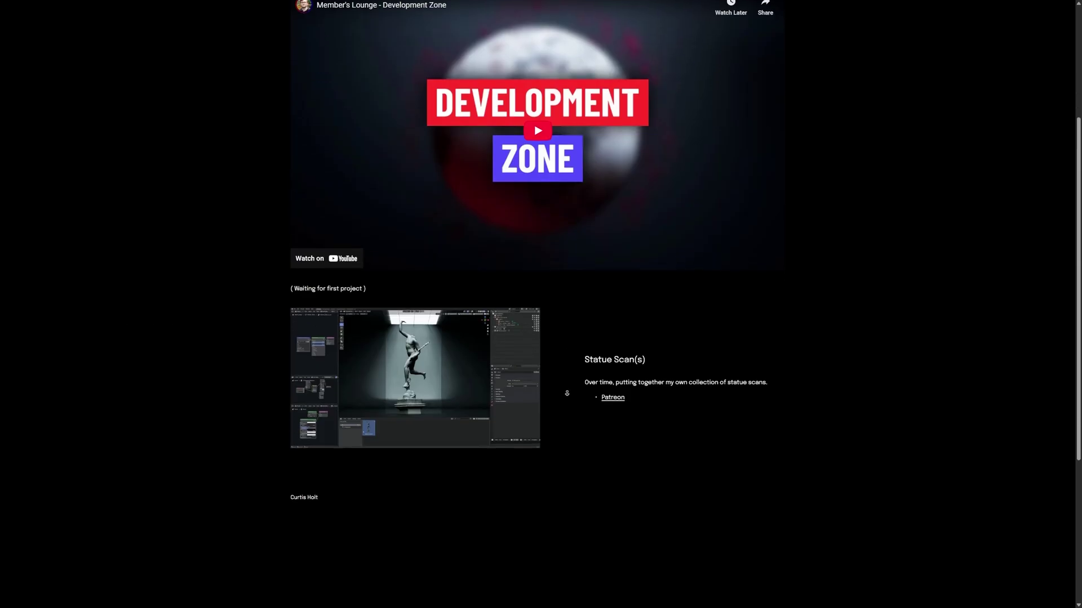
left_click(616, 396)
View the Statue Scan(s) post's scene image enlarged, close it, and read the description of the attached scan files.
scroll(500, 514, "down", 2)
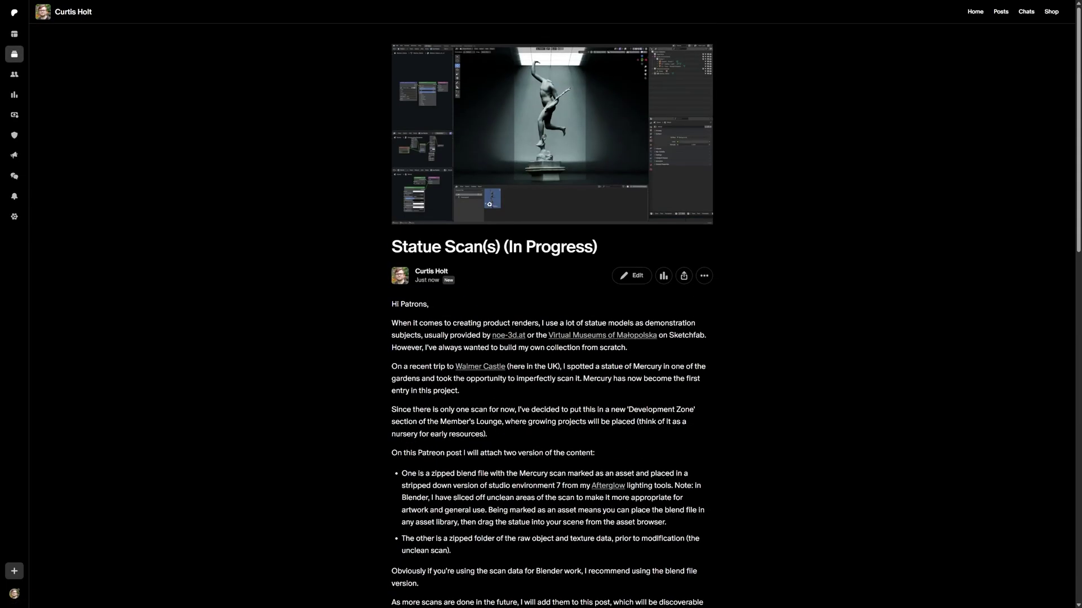
left_click(536, 151)
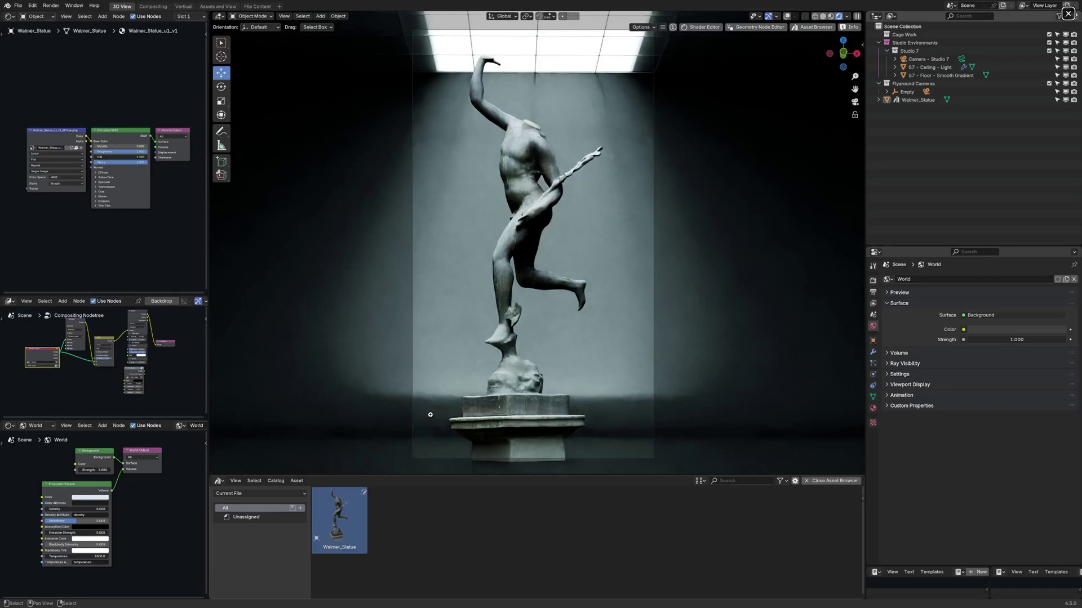
left_click(1067, 15)
scroll(516, 386, "down", 2)
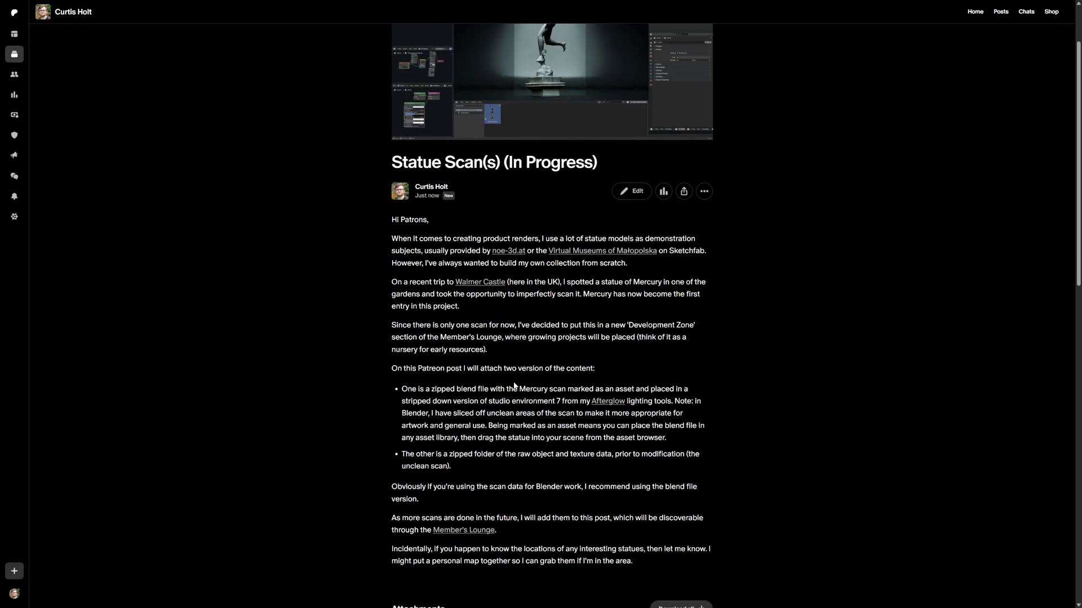